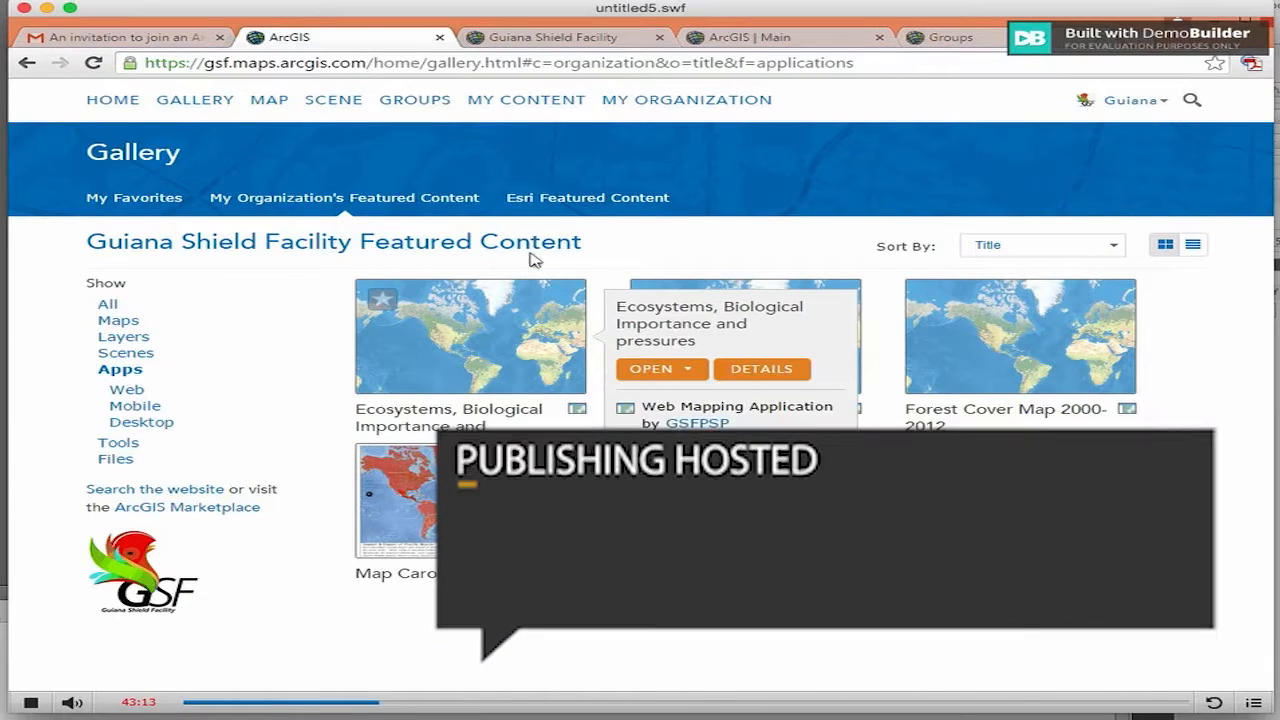
pyautogui.click(556, 199)
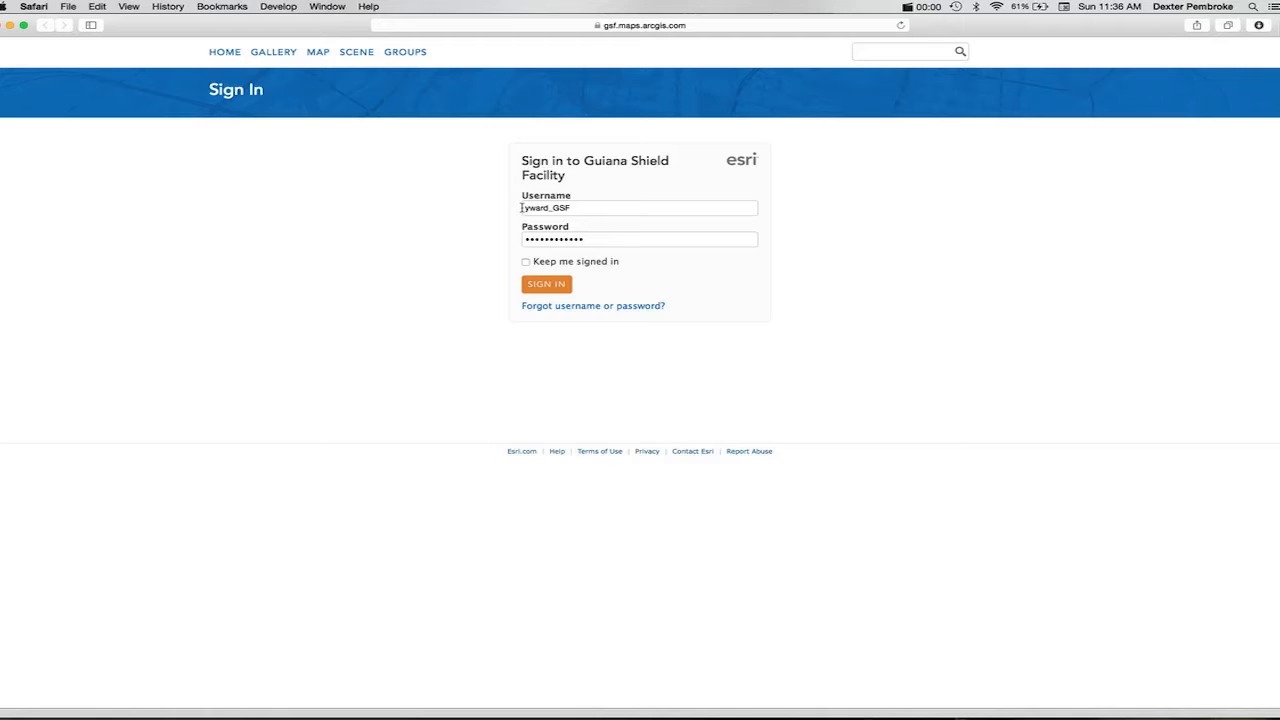
# Step: Sign in to the Guiana Shield Facility site with Keep me signed in enabled, without saving the password in the browser
pyautogui.click(527, 263)
pyautogui.click(559, 288)
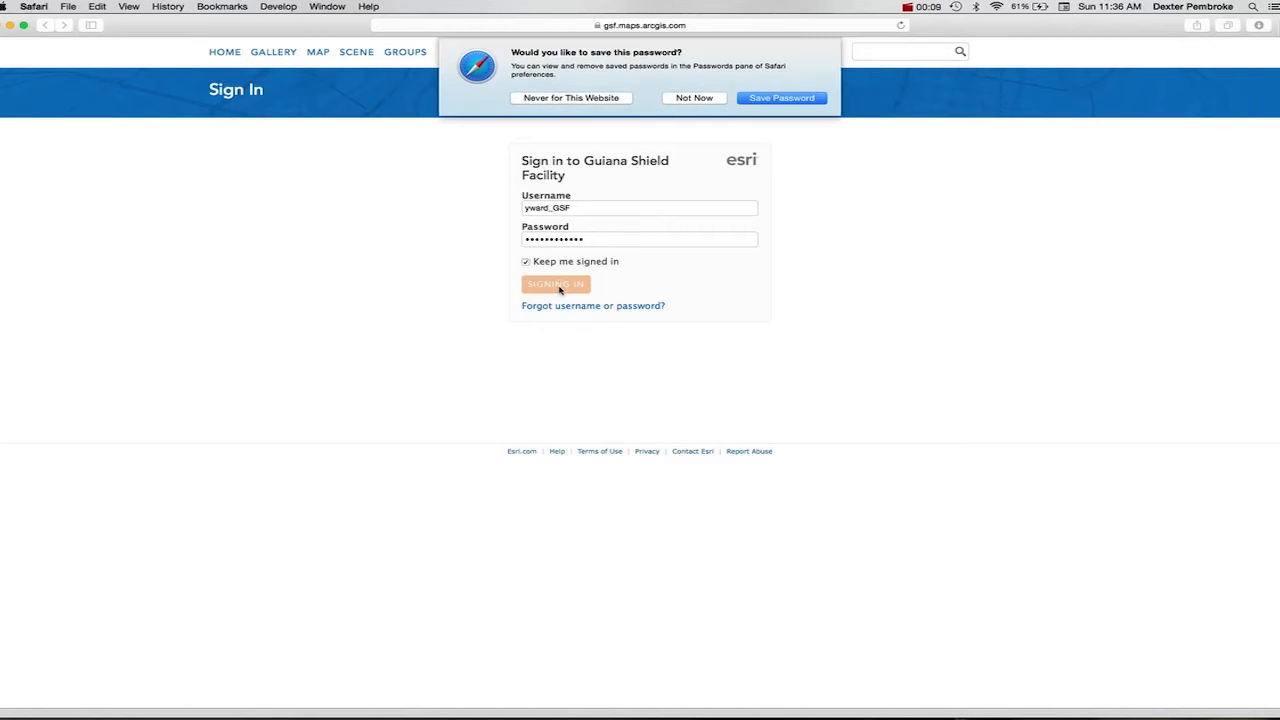
pyautogui.click(709, 101)
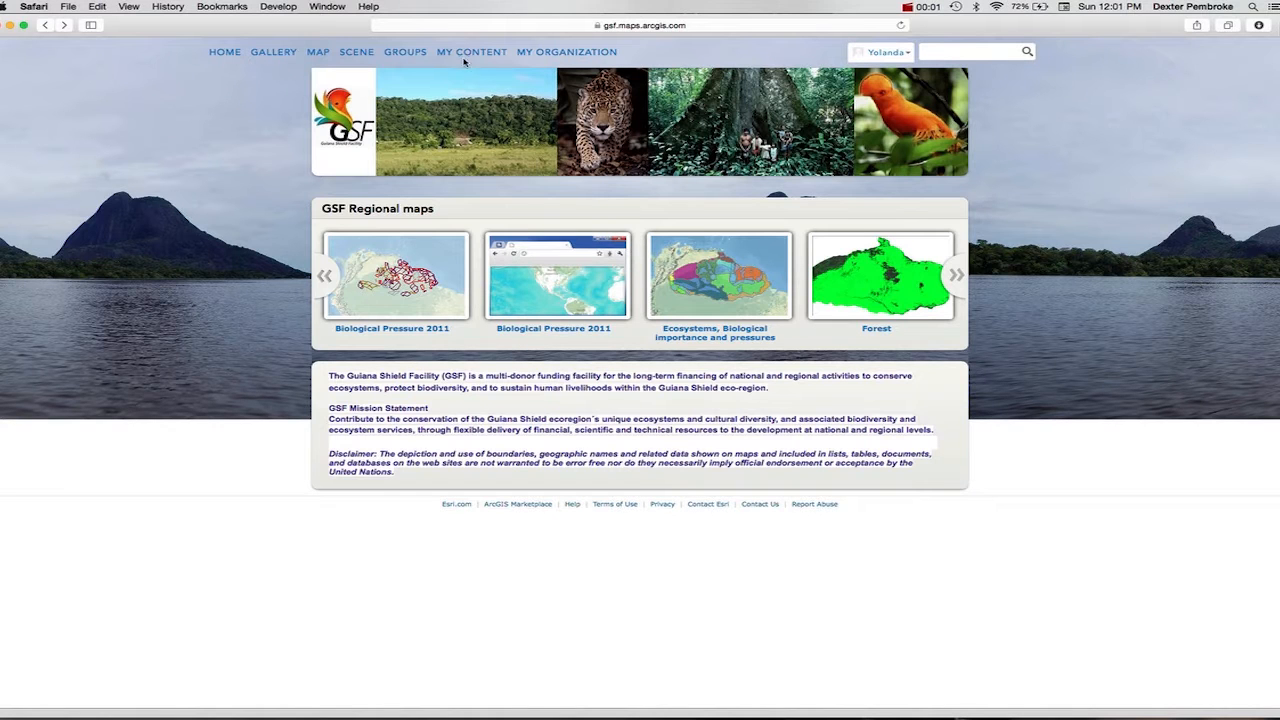
# Step: Start adding an item from the computer to My Content and choose AddItem_csv.csv as its file
pyautogui.click(465, 54)
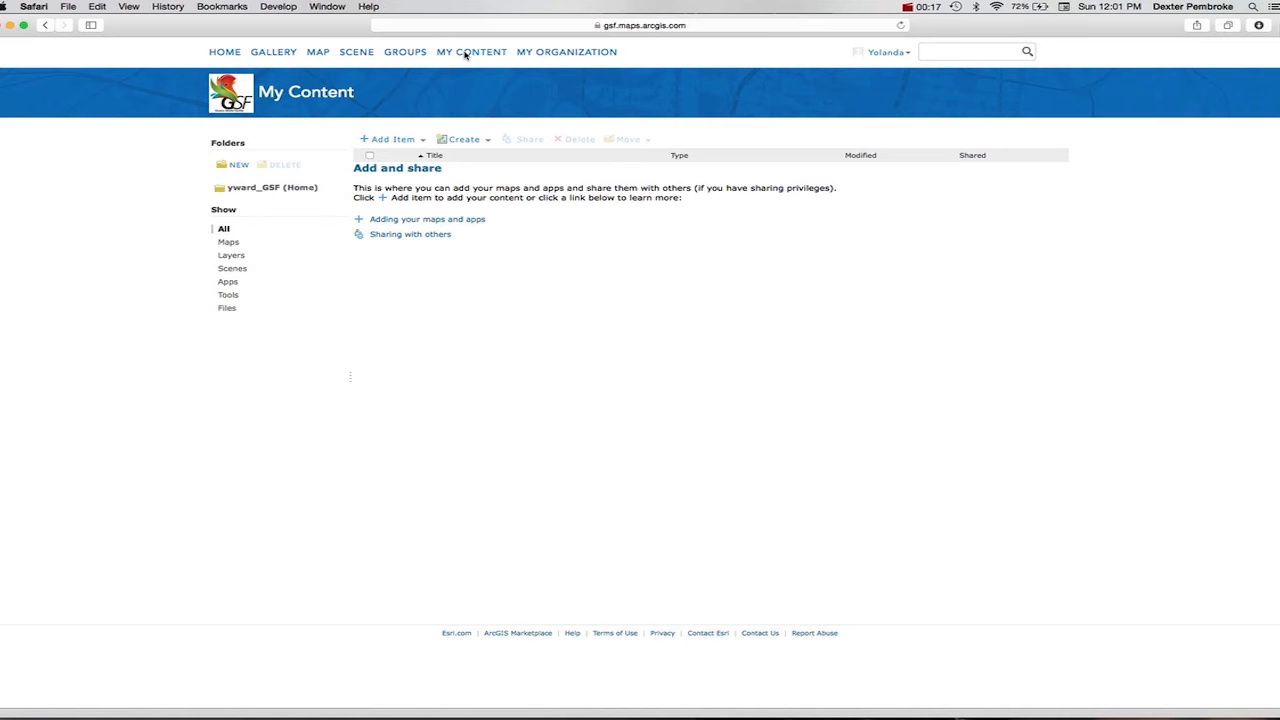
pyautogui.click(405, 140)
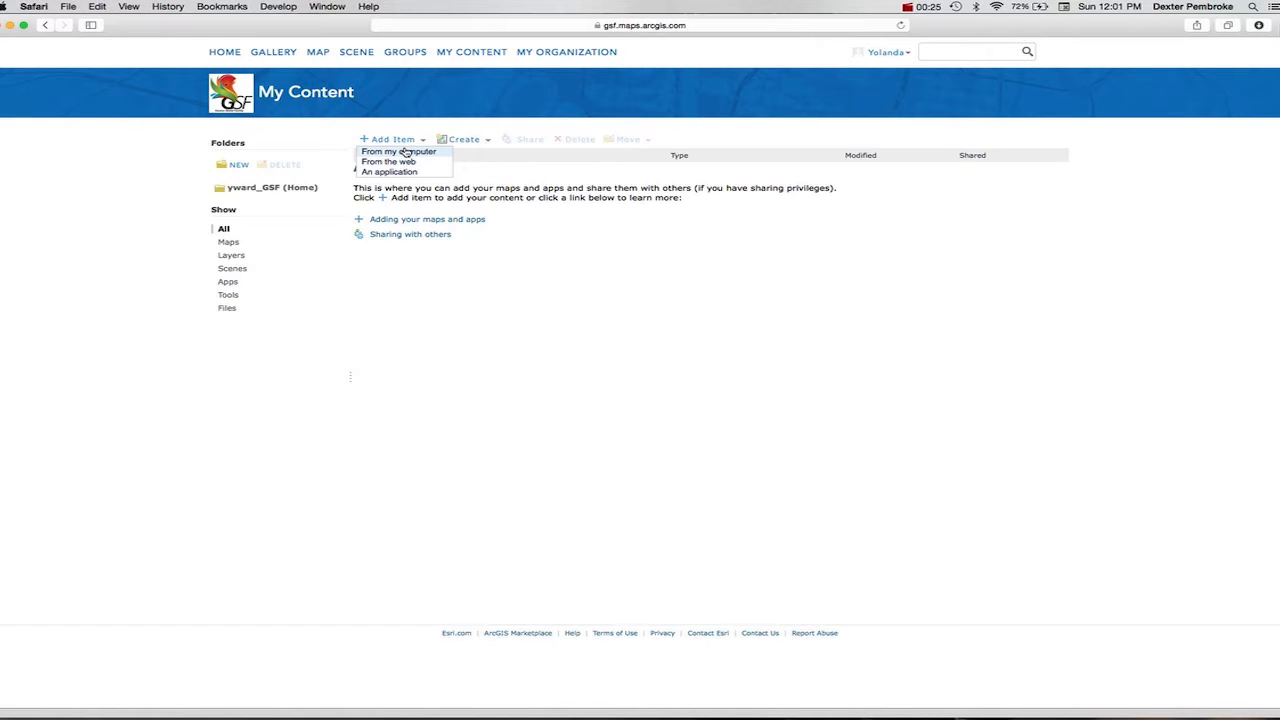
pyautogui.click(405, 152)
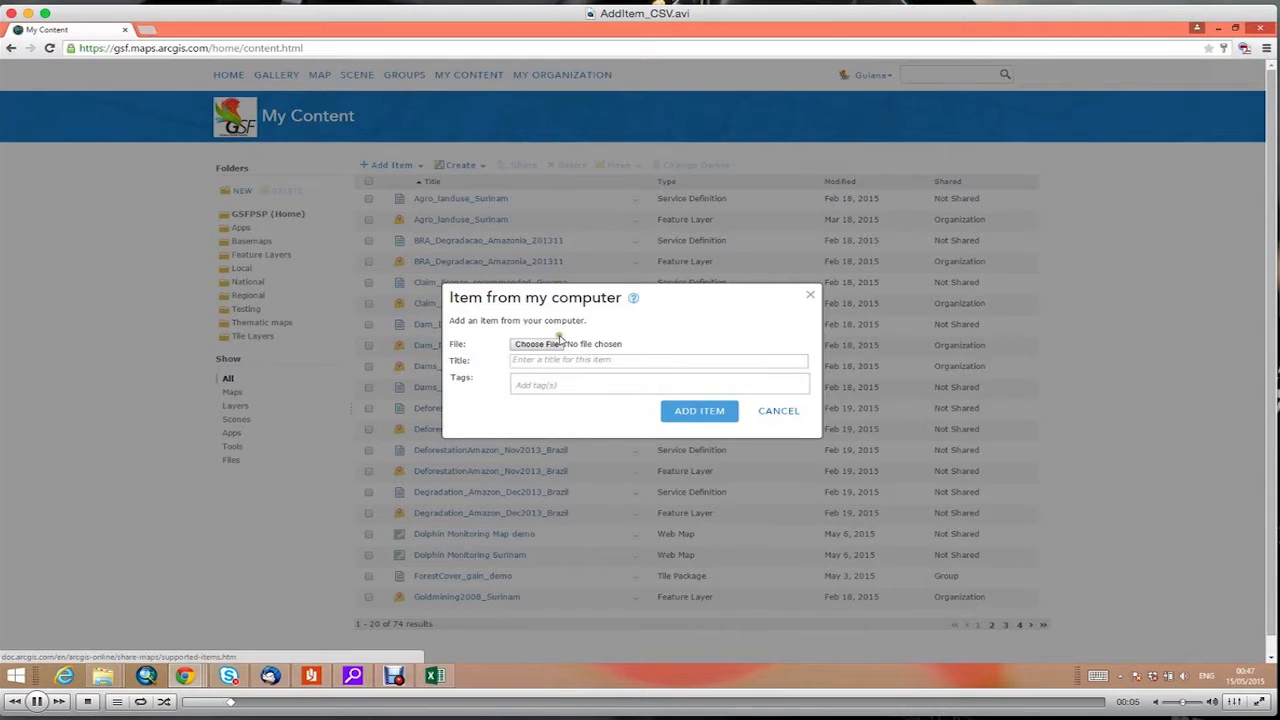
pyautogui.click(557, 340)
pyautogui.click(651, 179)
pyautogui.doubleClick(651, 179)
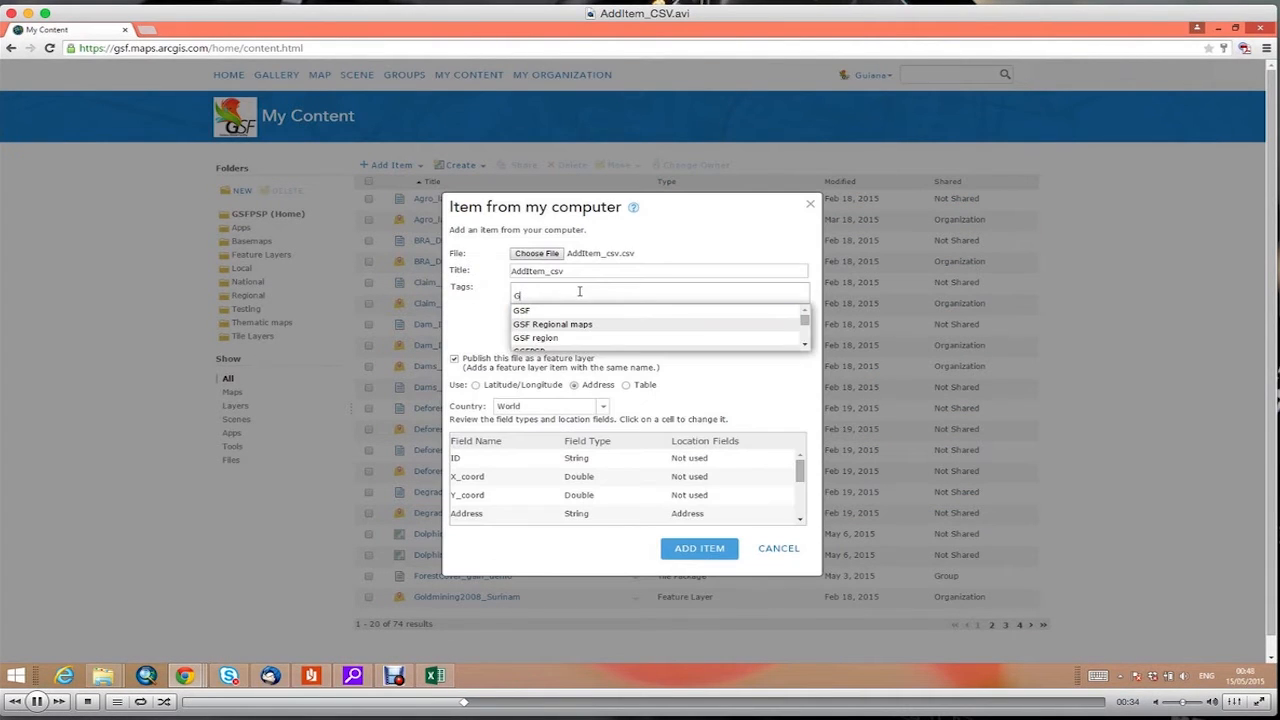
# Step: Tag the AddItem_csv item with GSF and monitoring
pyautogui.write('SF,')
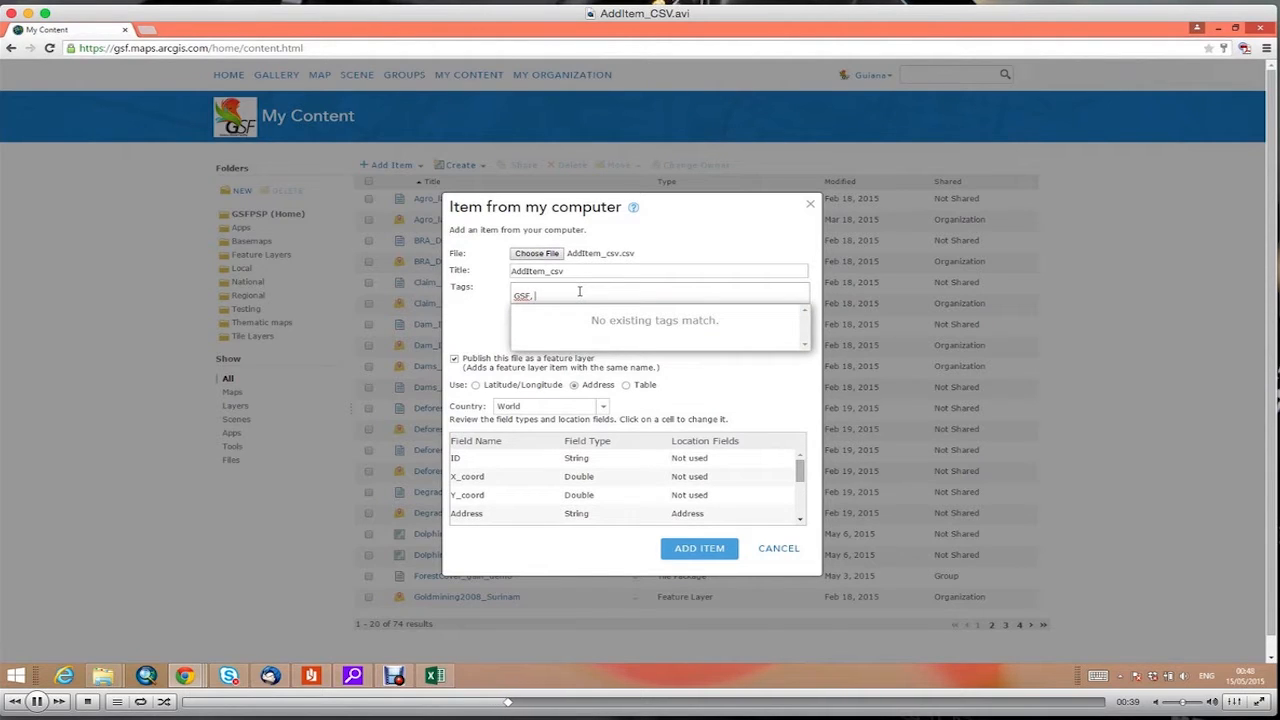
pyautogui.write(' f')
pyautogui.press('BackSpace')
pyautogui.write('monitoring')
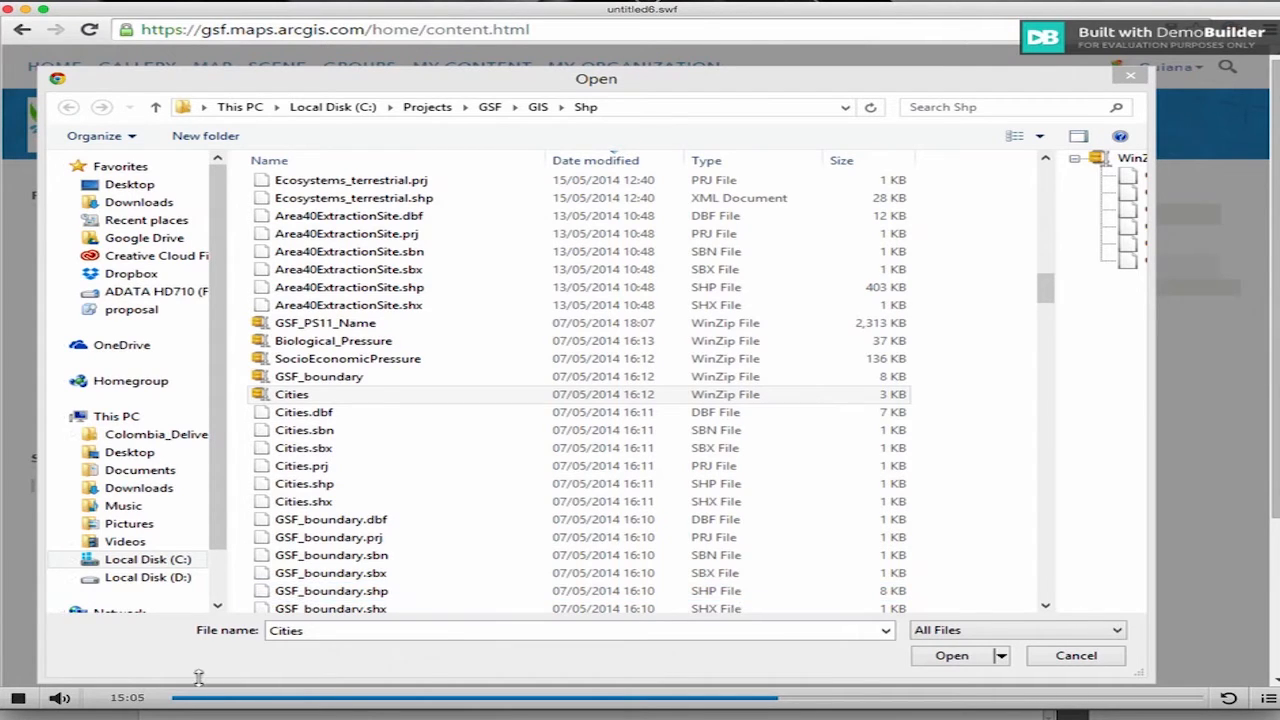
# Step: Choose the zipped Cities file as the new item, set its contents to Shapefile and tag it Cities
pyautogui.doubleClick(338, 397)
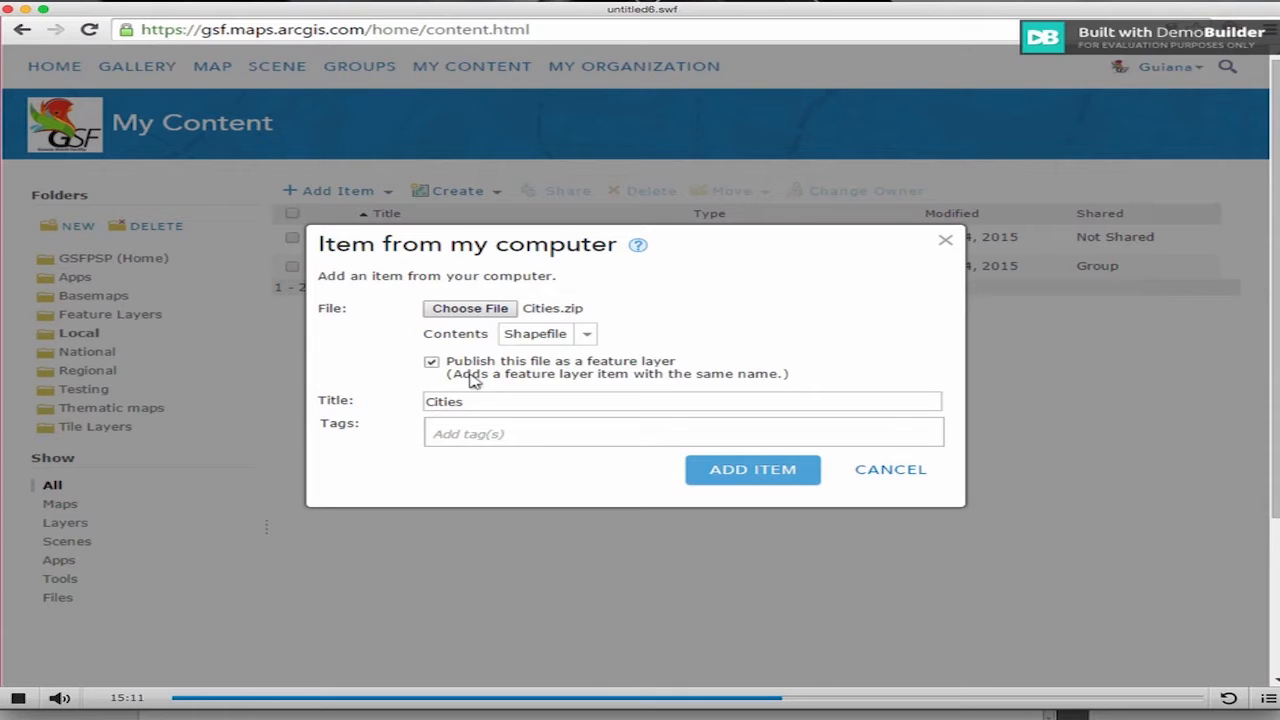
pyautogui.click(588, 338)
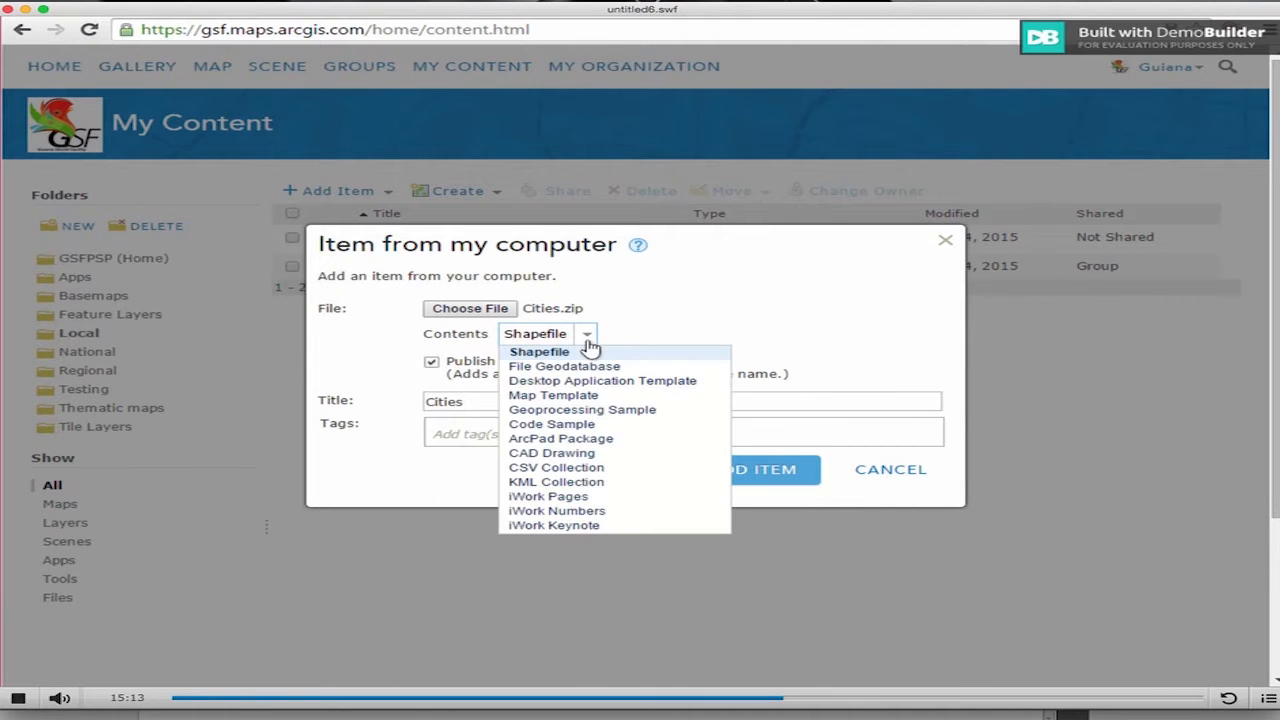
pyautogui.click(540, 352)
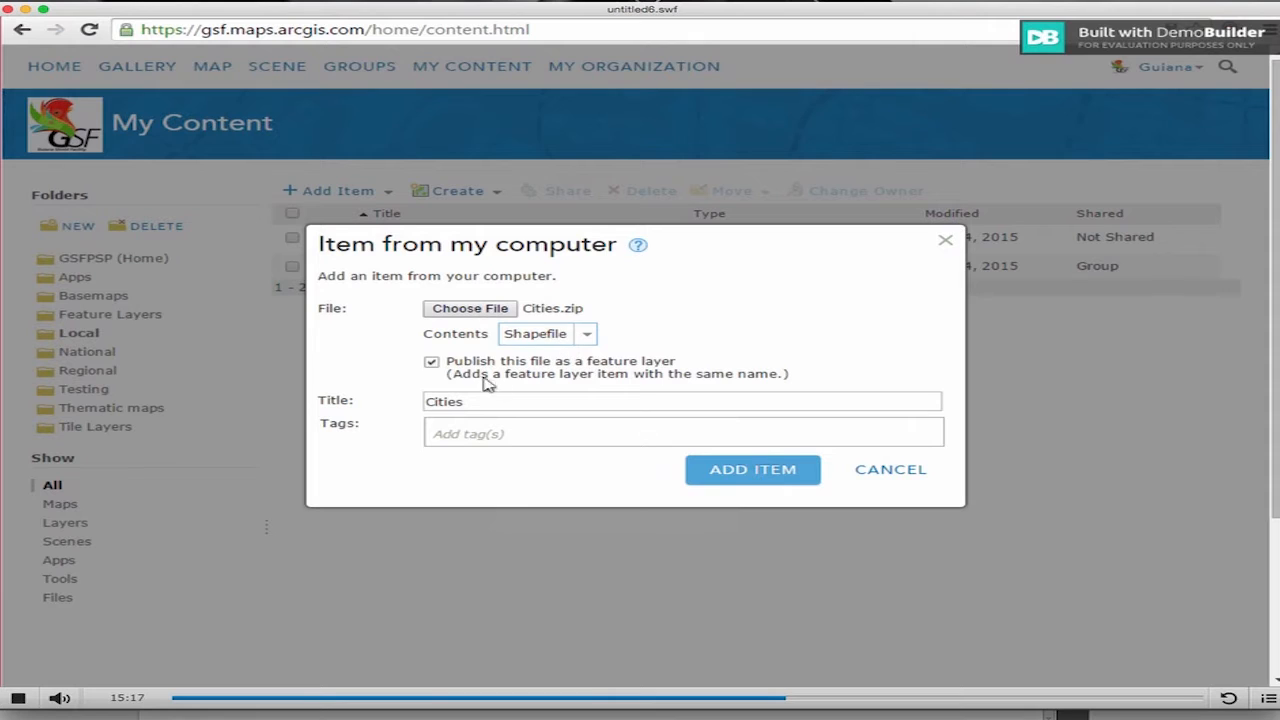
pyautogui.click(529, 434)
pyautogui.write('Cities')
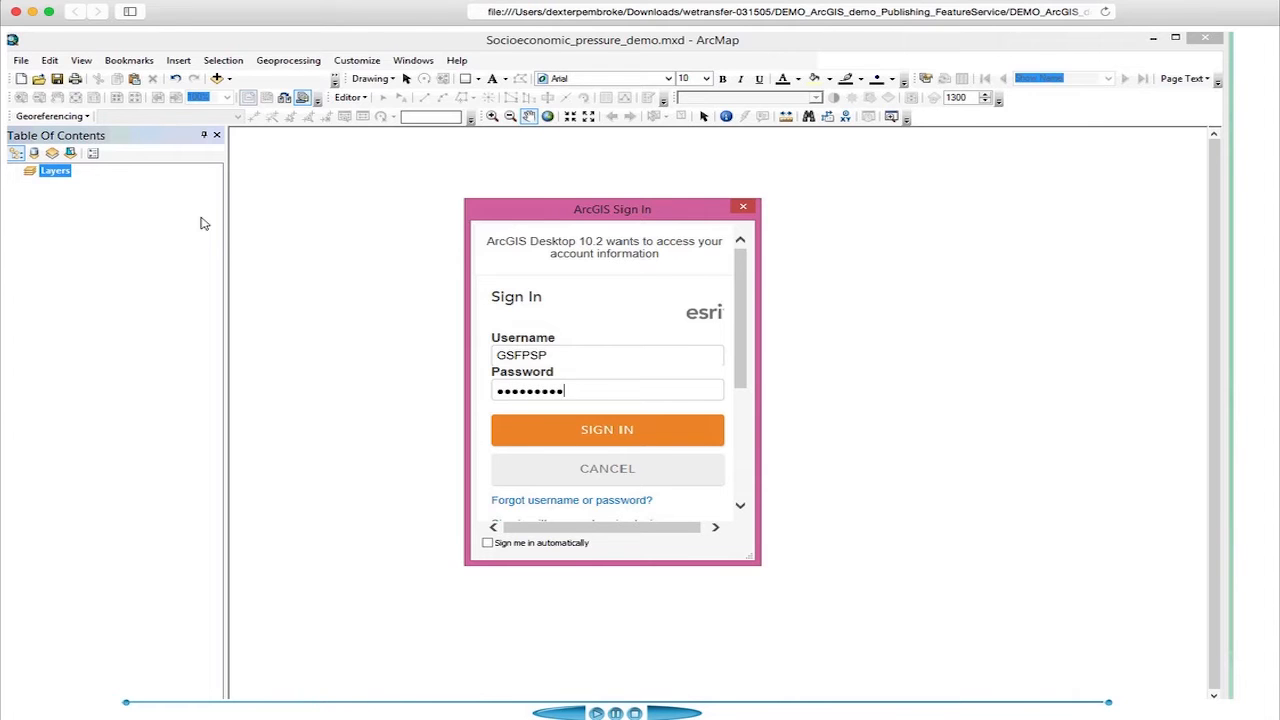
# Step: Switch to ArcMap, sign in to the ArcGIS account and share the map as a service with the option to publish a service
pyautogui.click(512, 432)
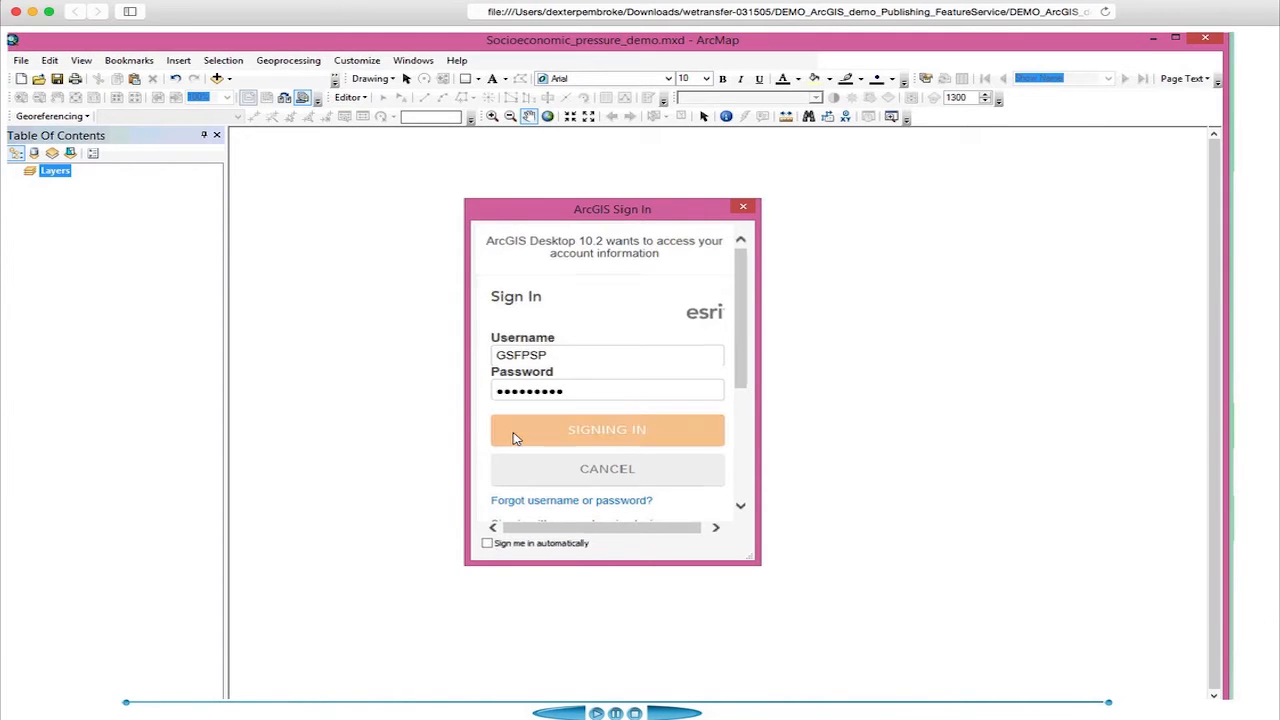
pyautogui.click(21, 60)
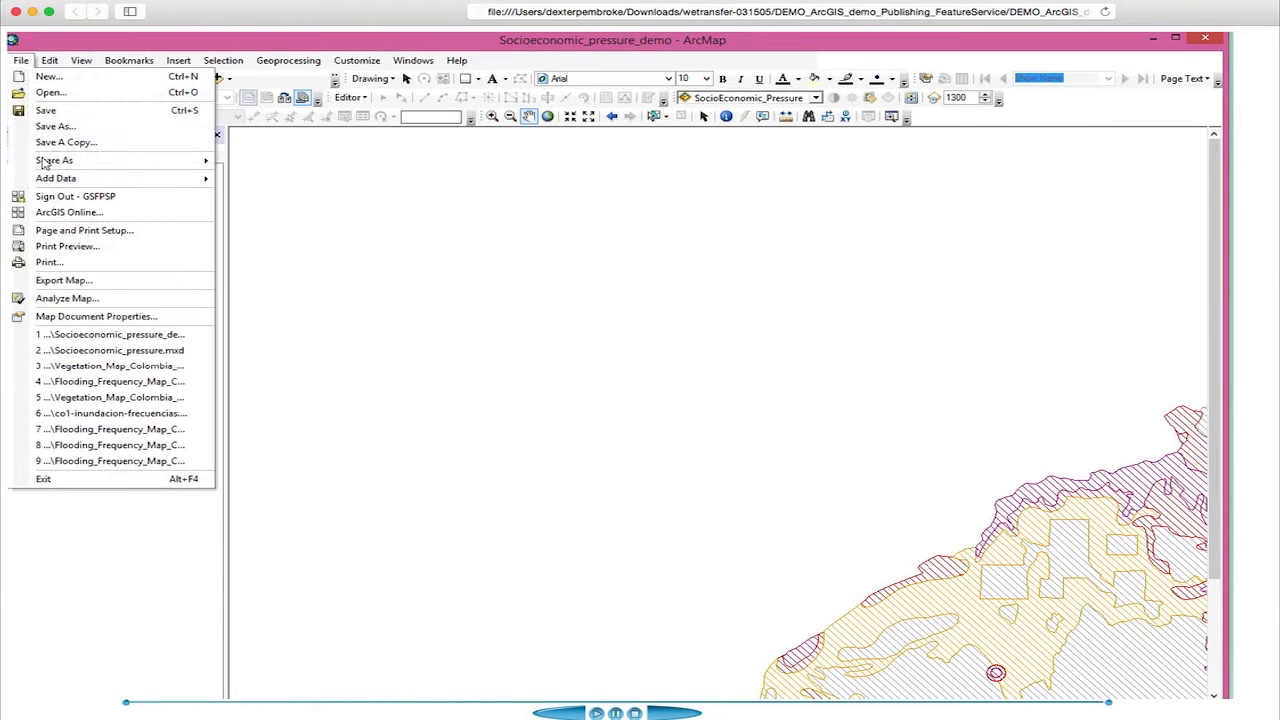
pyautogui.moveTo(44, 163)
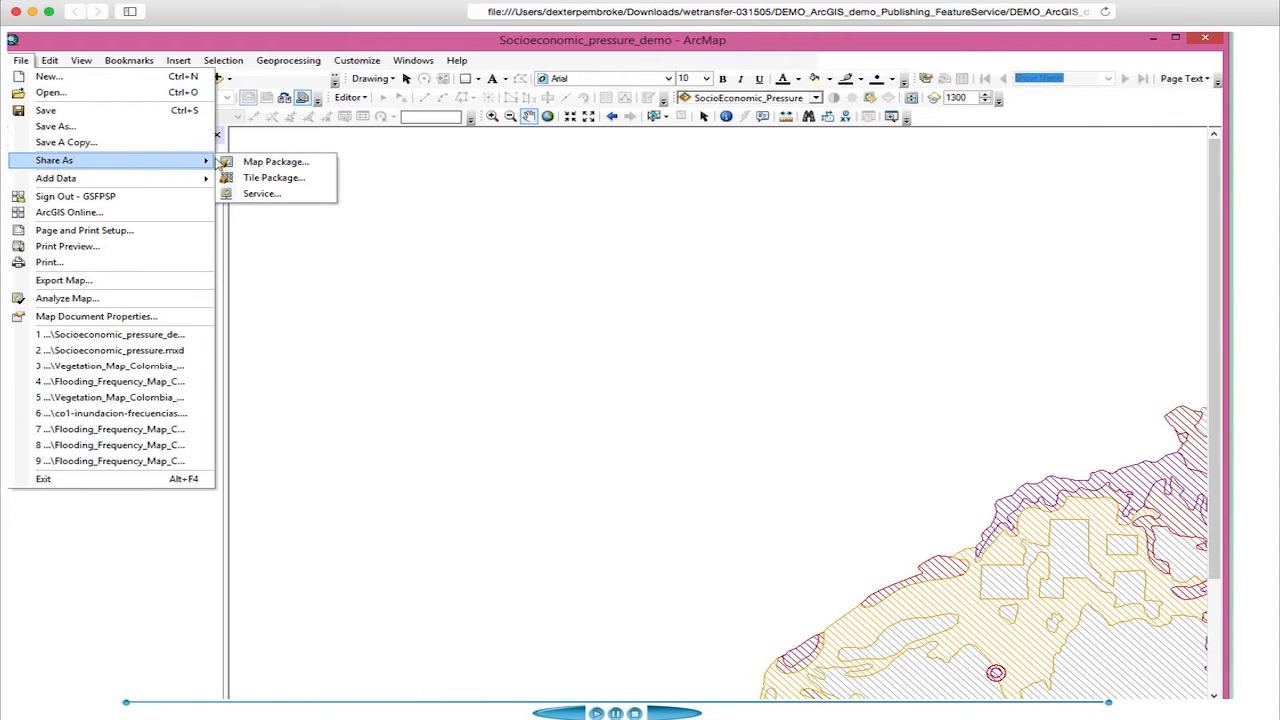
pyautogui.click(252, 195)
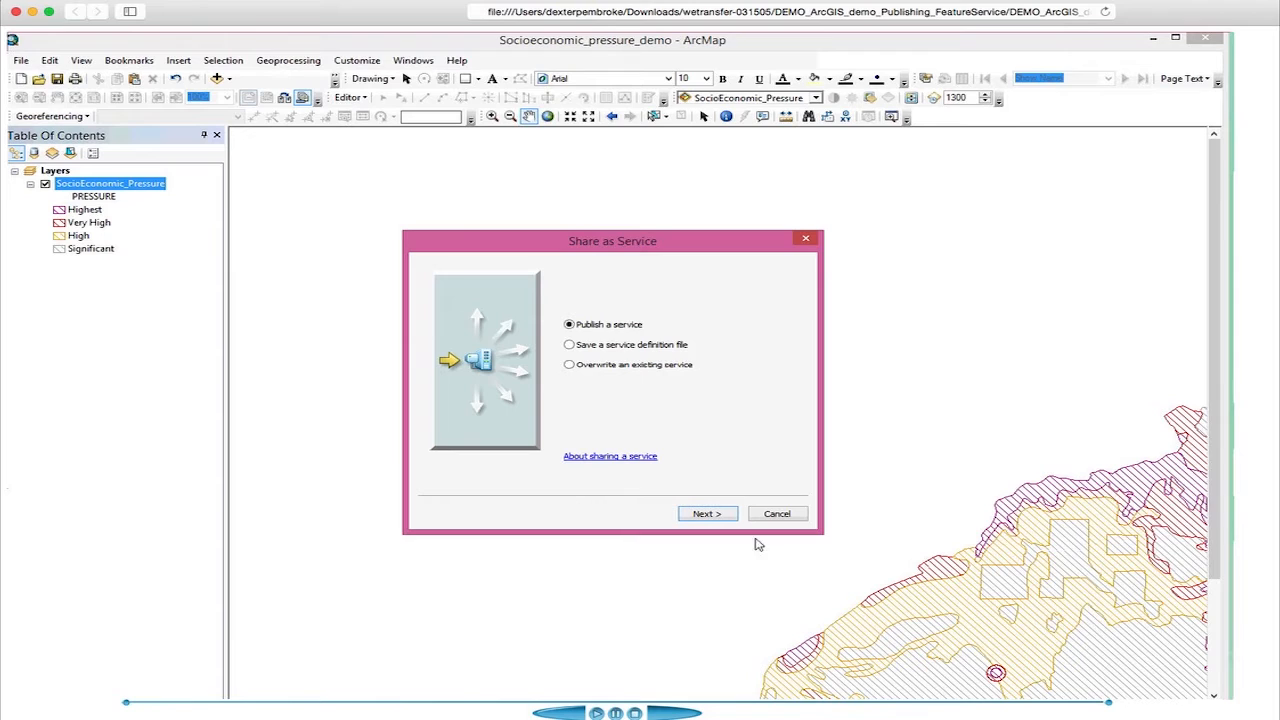
pyautogui.click(719, 514)
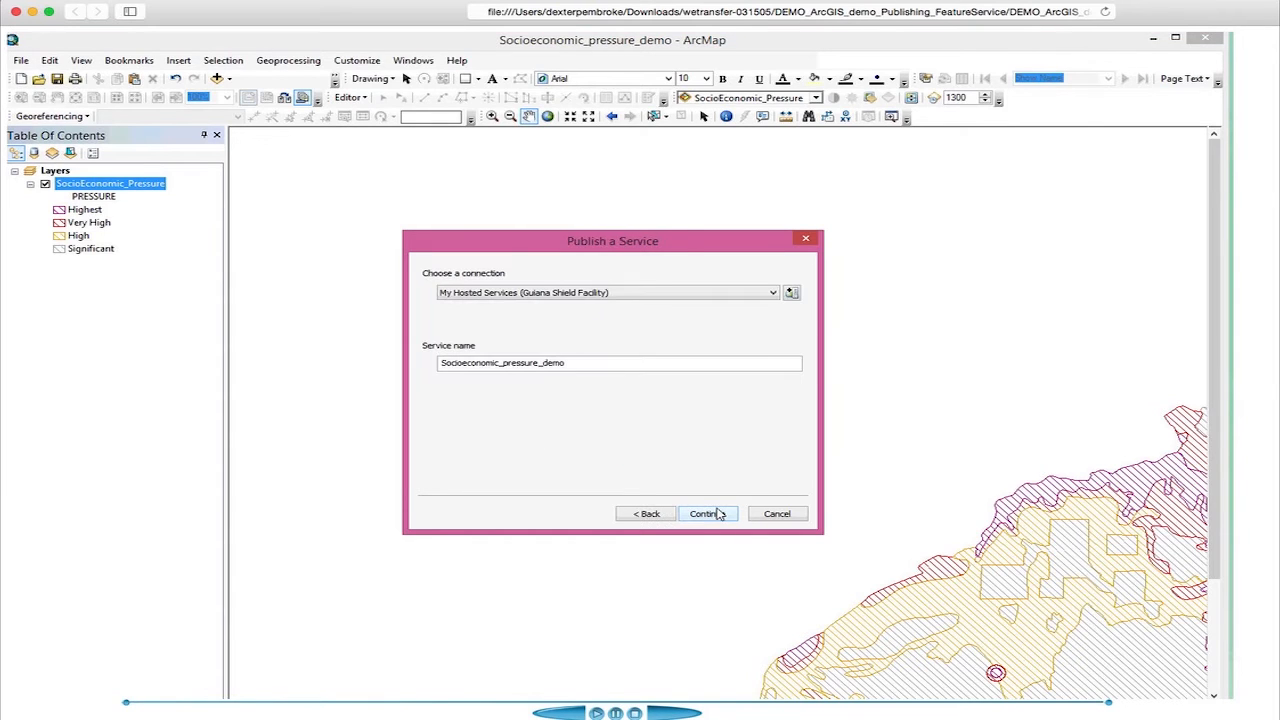
# Step: Publish through the My Hosted Services (Guiana Shield Facility) connection with the service name Socioeconomic_pressure_demo and continue to the Service Editor
pyautogui.click(728, 297)
pyautogui.click(700, 317)
pyautogui.click(701, 514)
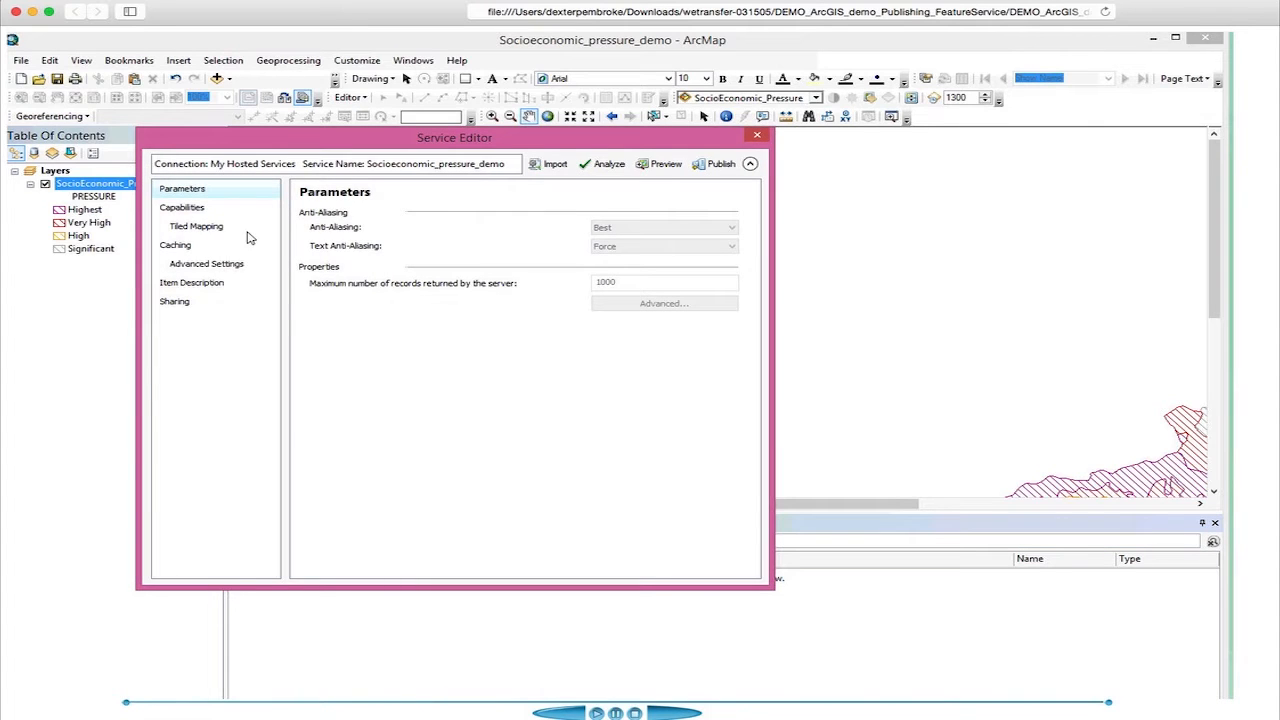
# Step: Disable Tiled Mapping and enable Feature Access in the service's capabilities
pyautogui.click(162, 211)
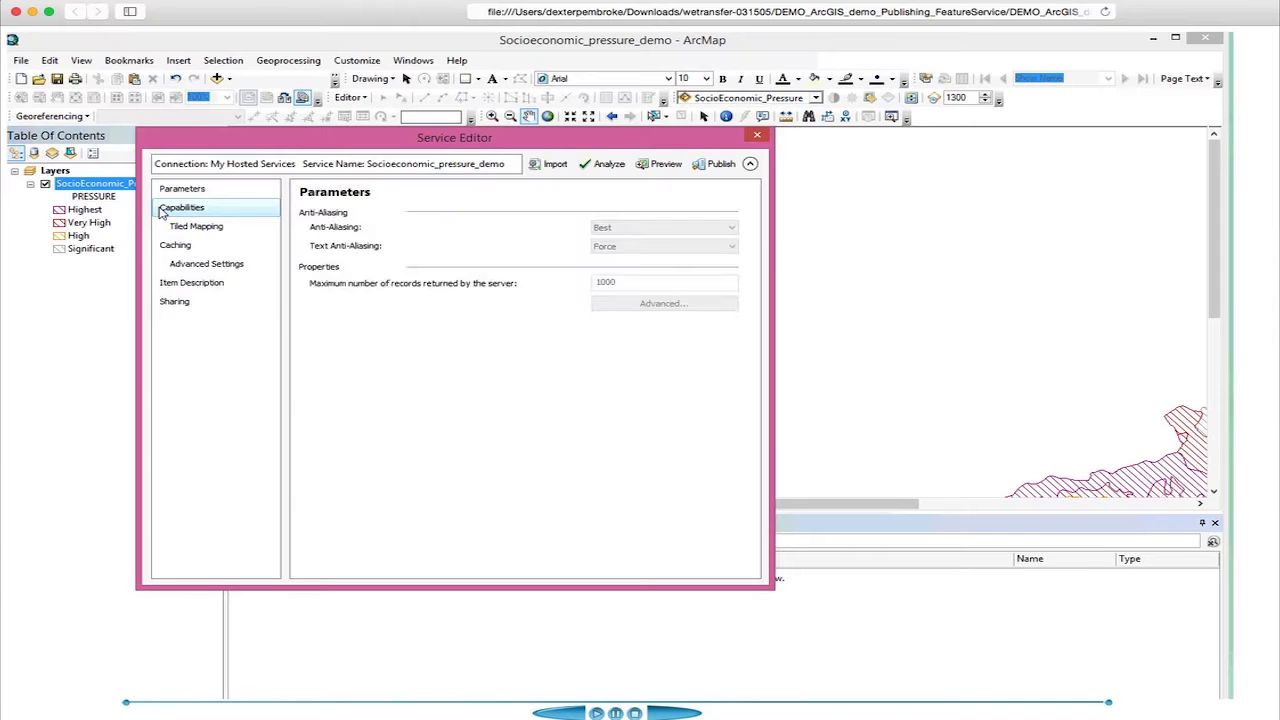
pyautogui.click(178, 208)
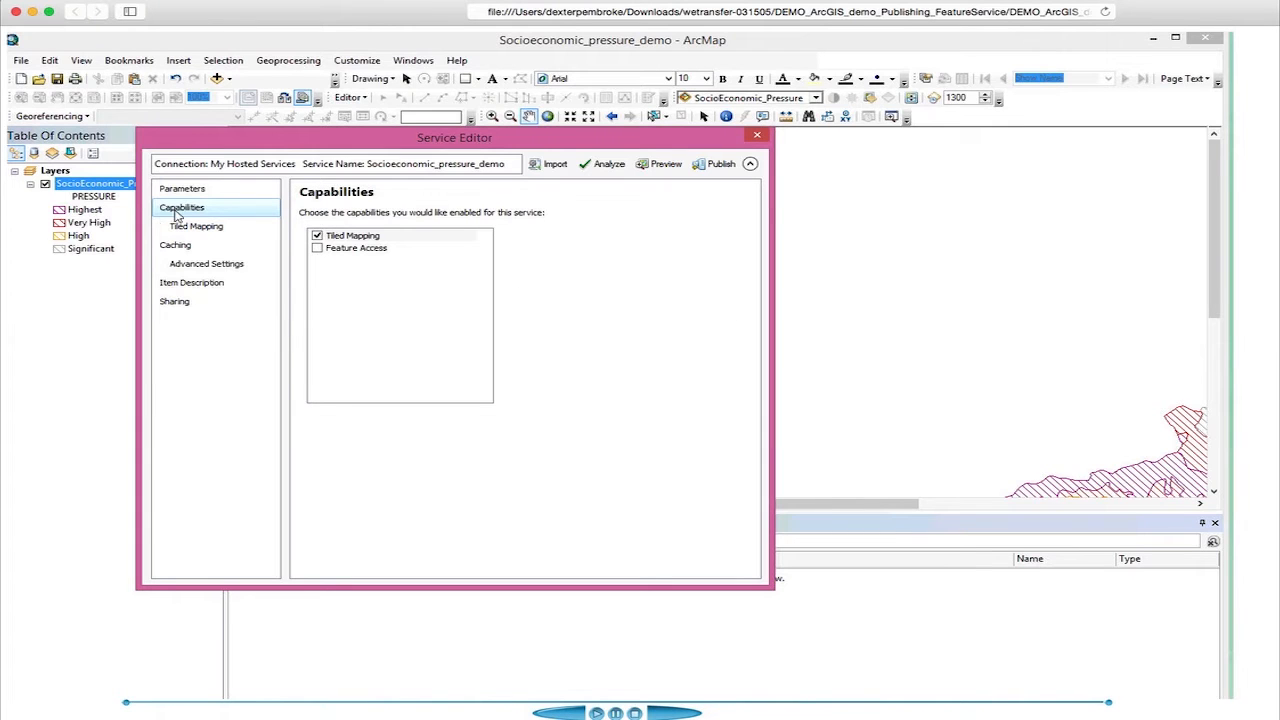
pyautogui.click(317, 235)
pyautogui.click(317, 248)
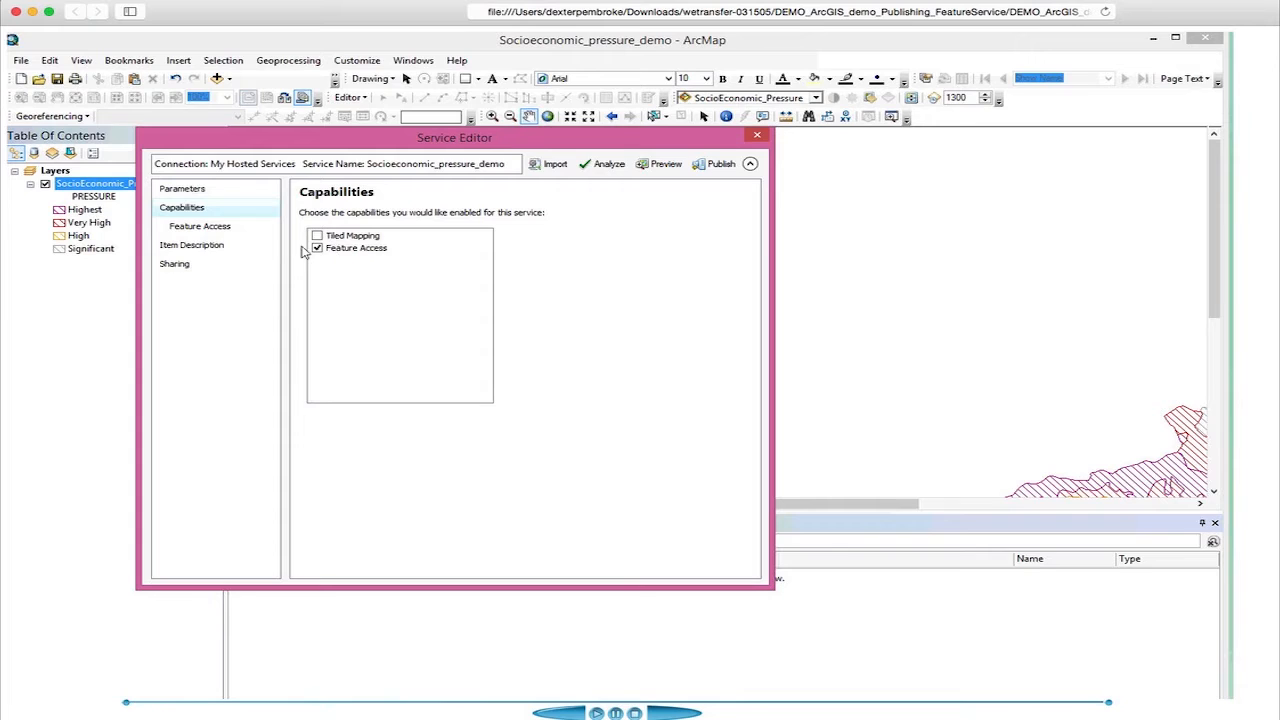
pyautogui.click(200, 226)
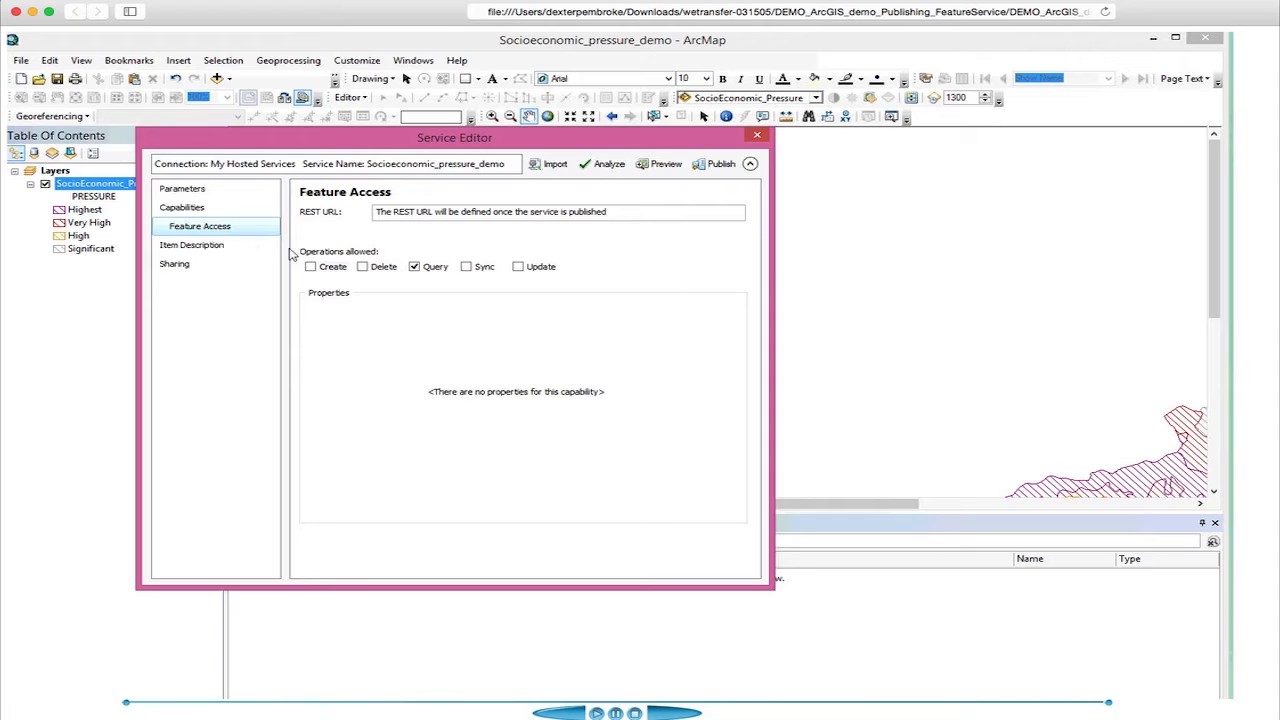
pyautogui.click(311, 267)
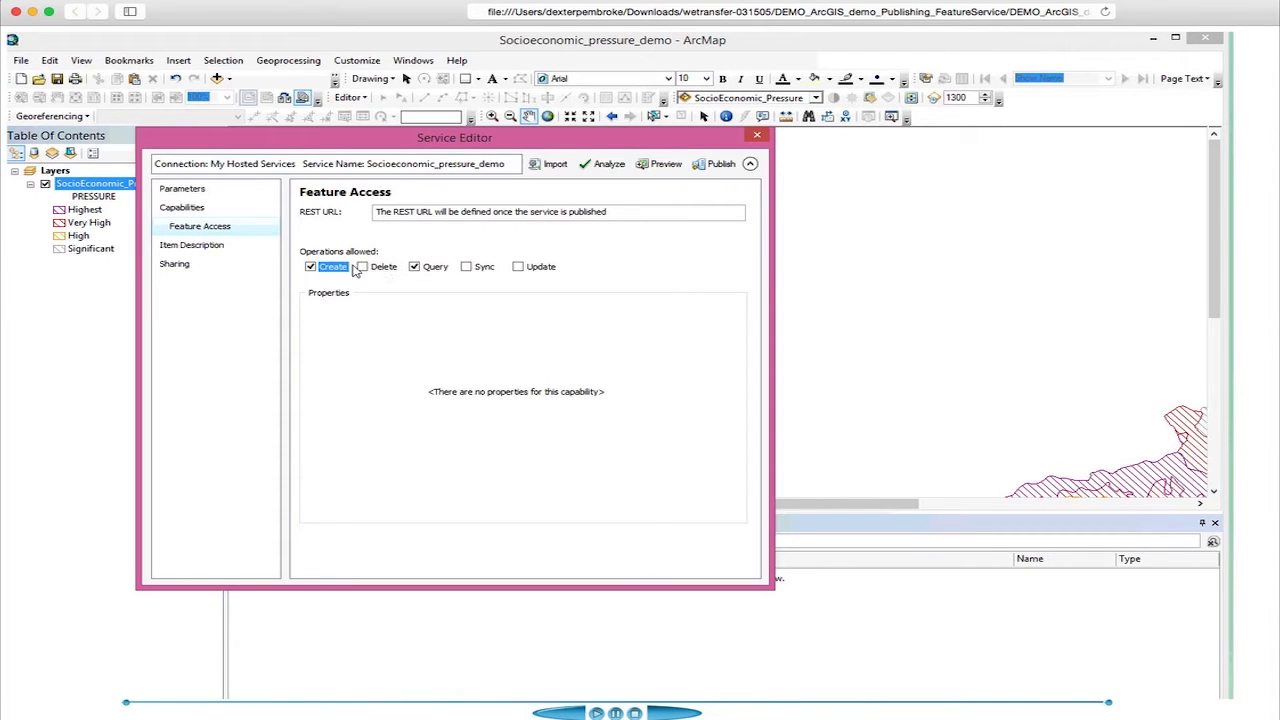
pyautogui.click(366, 269)
pyautogui.click(476, 269)
pyautogui.click(314, 267)
pyautogui.click(183, 248)
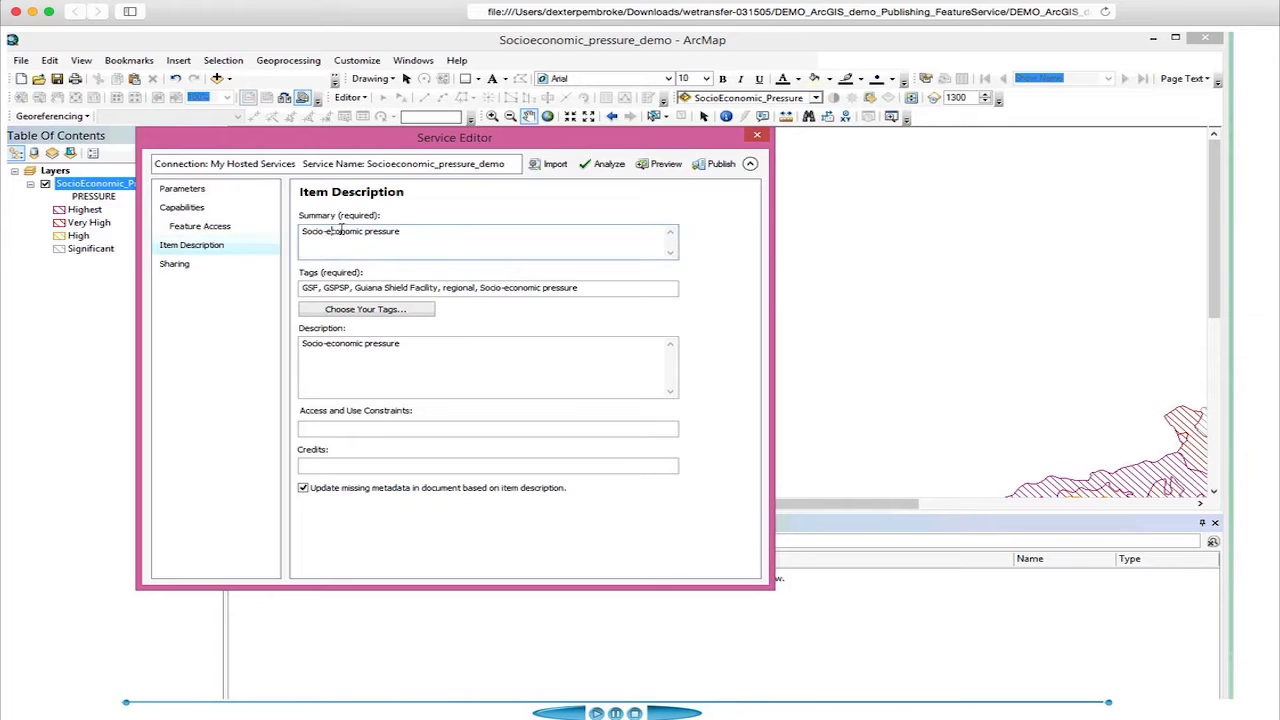
pyautogui.click(200, 226)
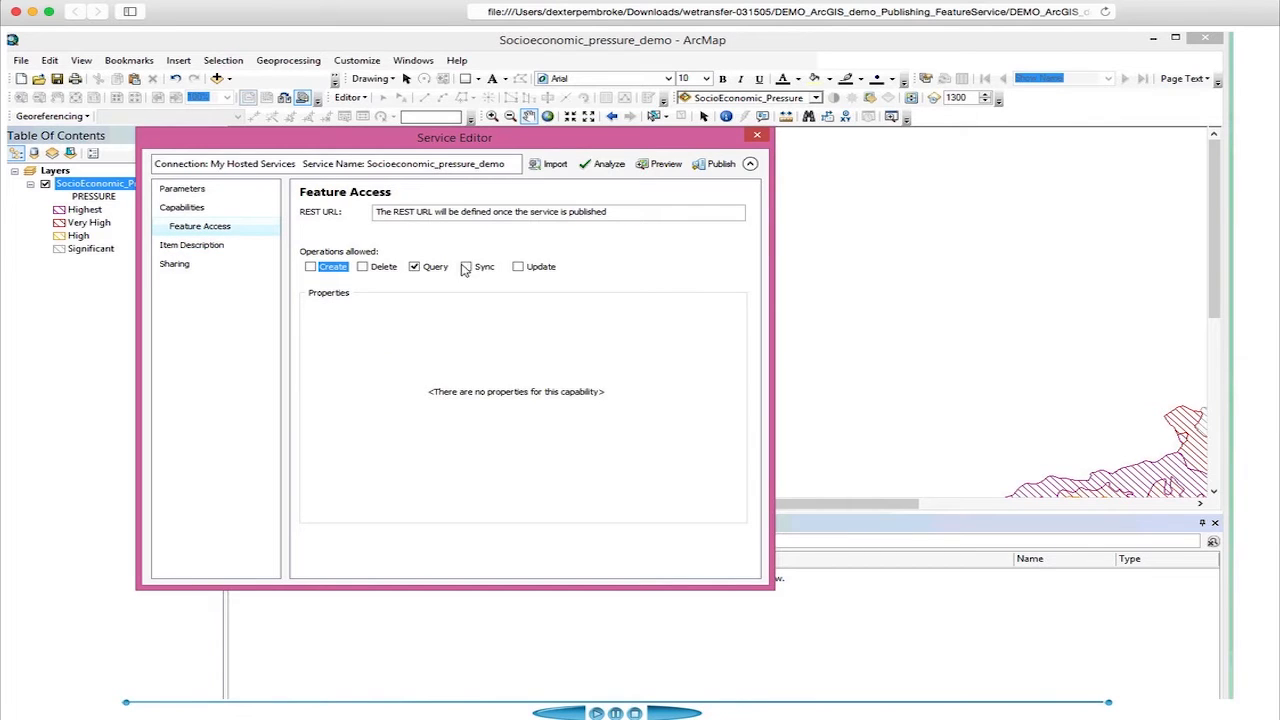
# Step: Review the item description's summary and set its Access and Use Constraints to "Copyright GSF / define your use constrains and access"
pyautogui.click(182, 250)
pyautogui.click(341, 231)
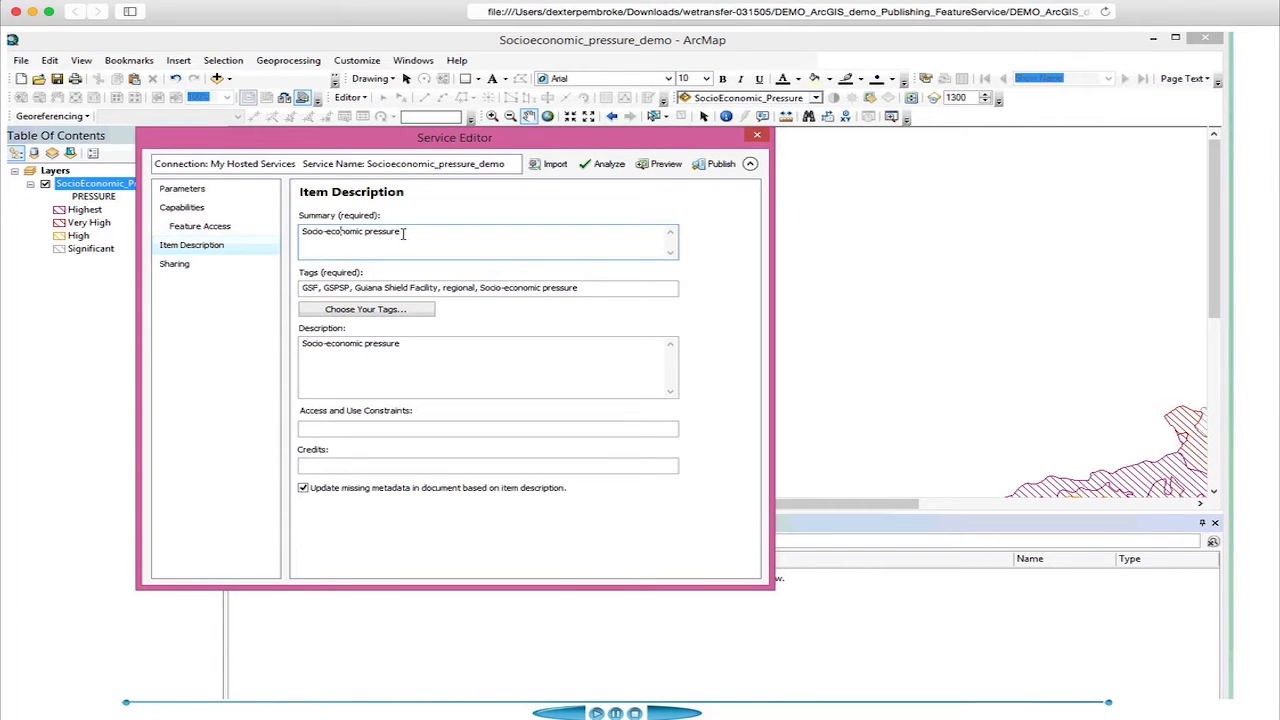
pyautogui.hotkey('shift', 'End')
pyautogui.moveTo(282, 233); pyautogui.dragTo(283, 233)
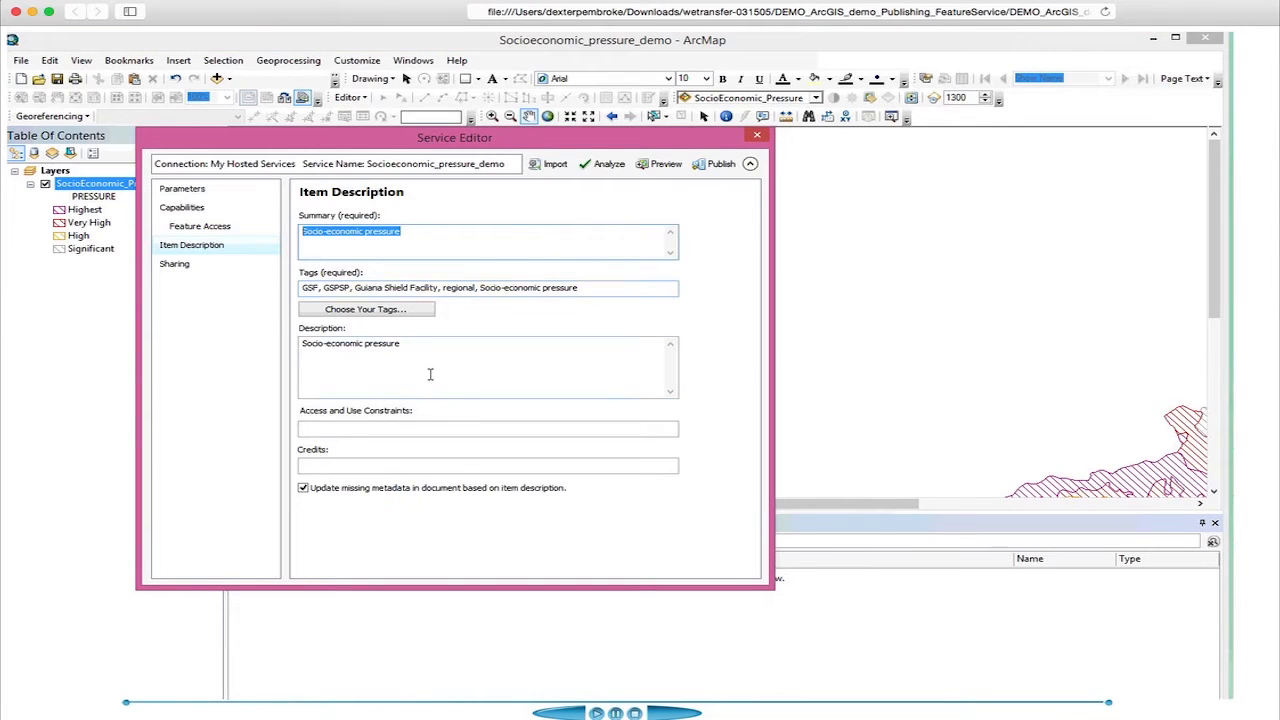
pyautogui.click(414, 429)
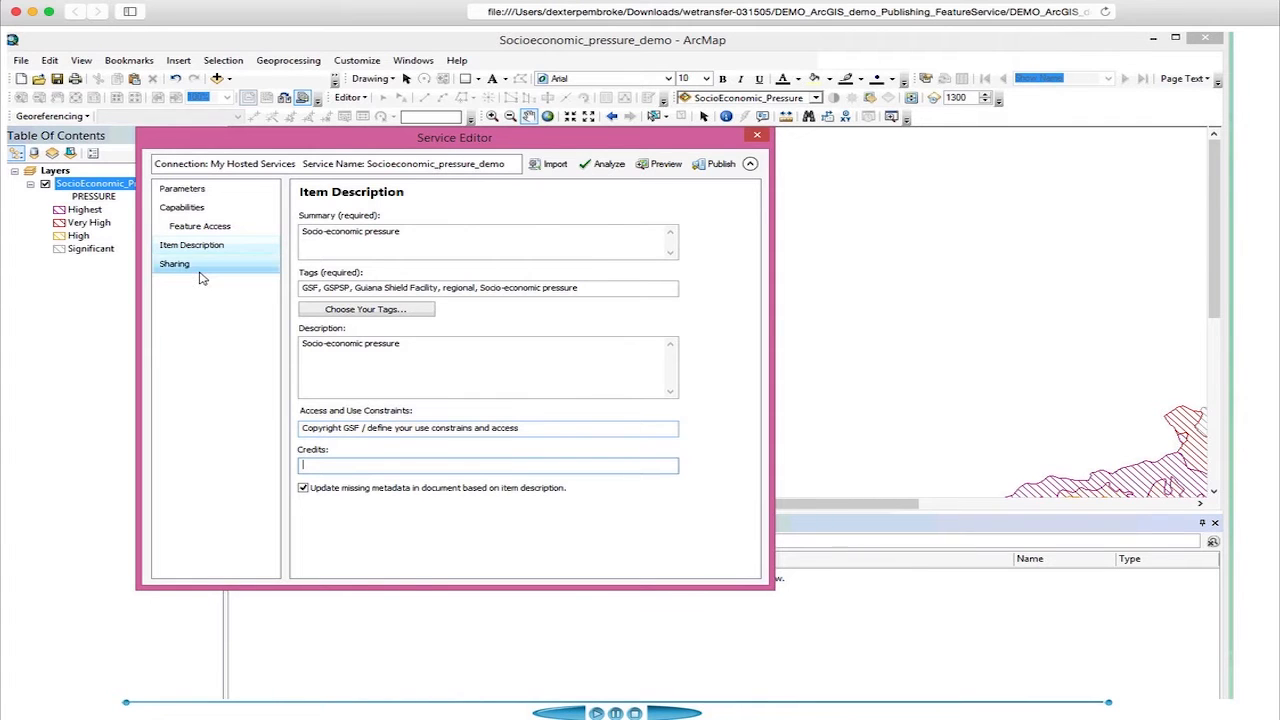
# Step: Share the service with Guiana Shield Facility and the groups GSF Regional maps and GSPSP Contributing Organizations
pyautogui.click(199, 272)
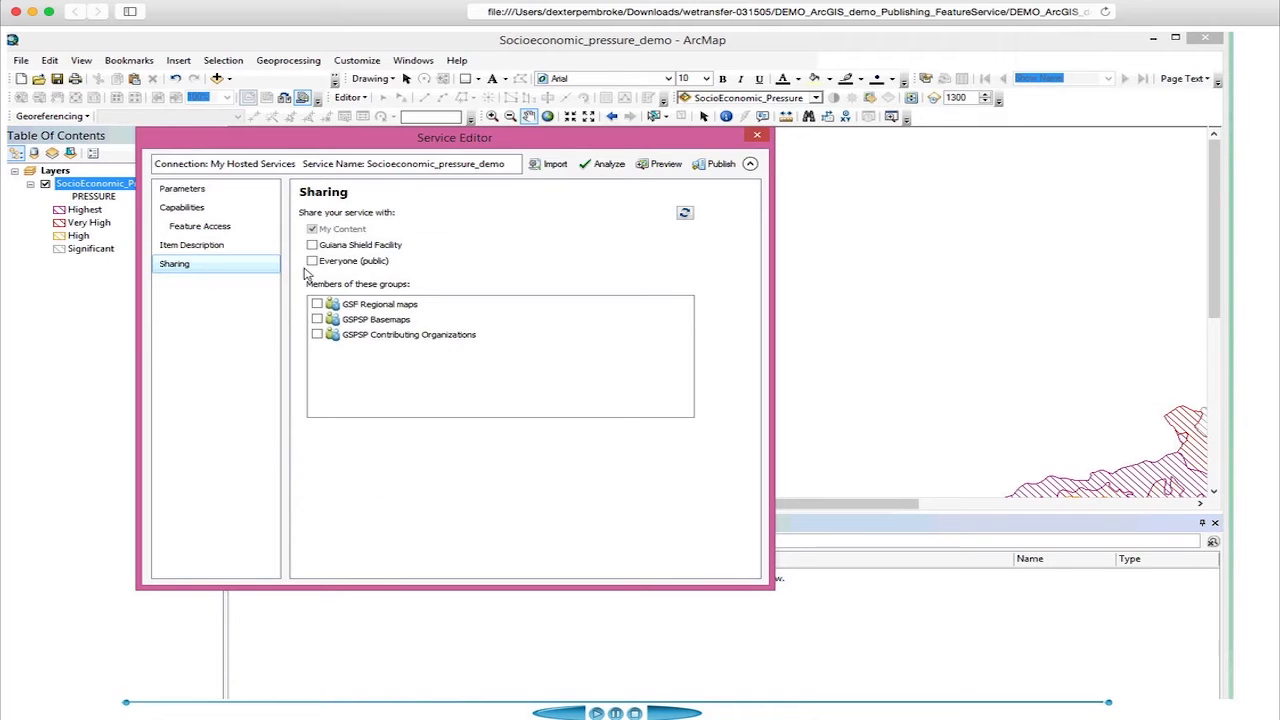
pyautogui.click(312, 245)
pyautogui.click(316, 304)
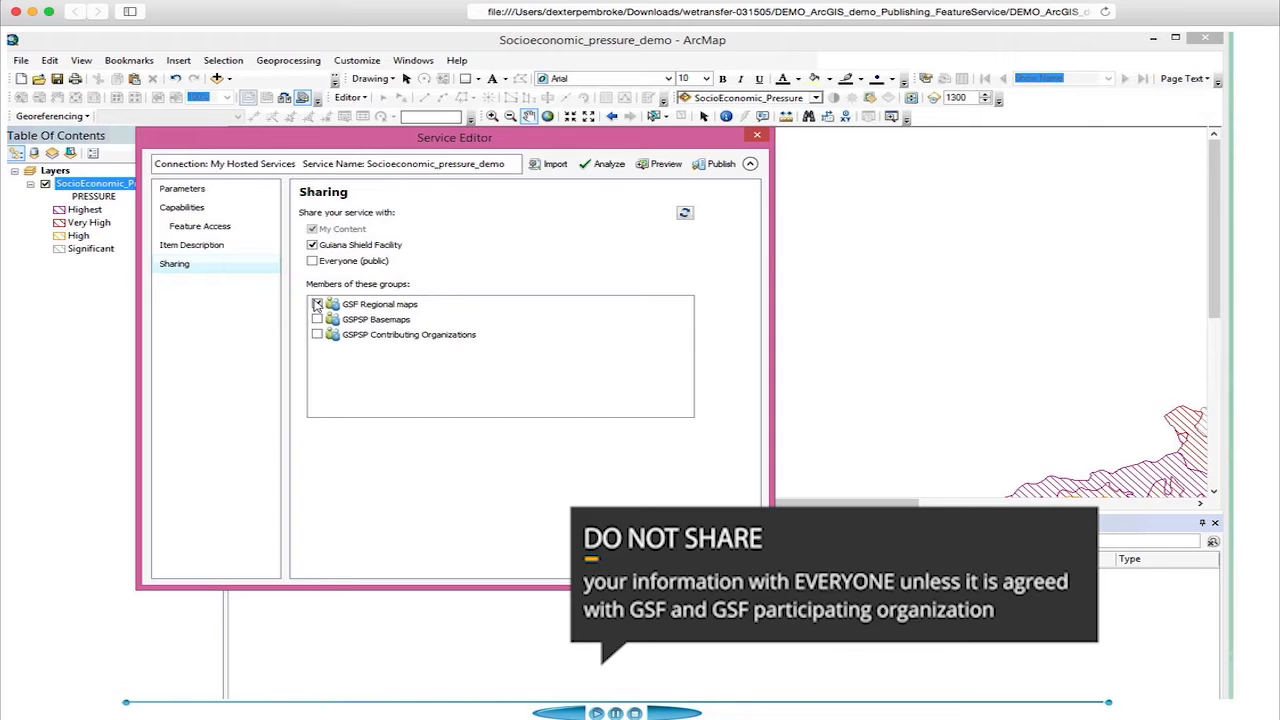
pyautogui.click(316, 304)
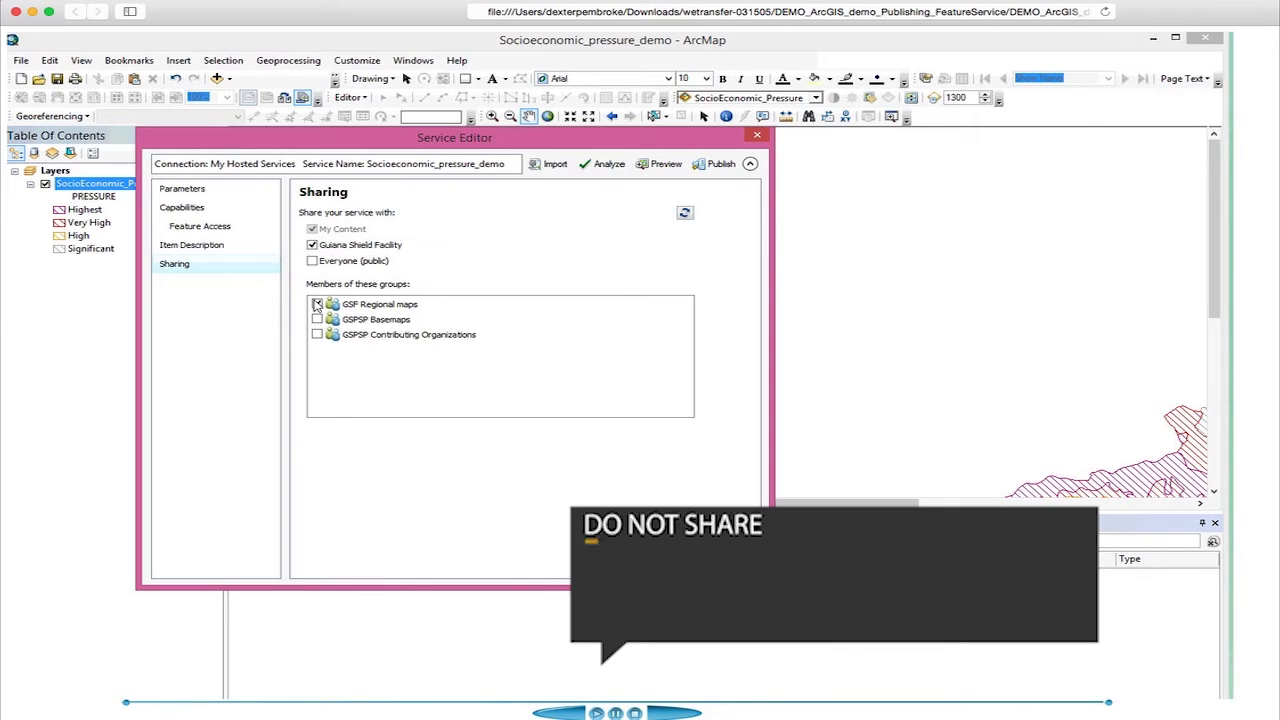
pyautogui.click(317, 334)
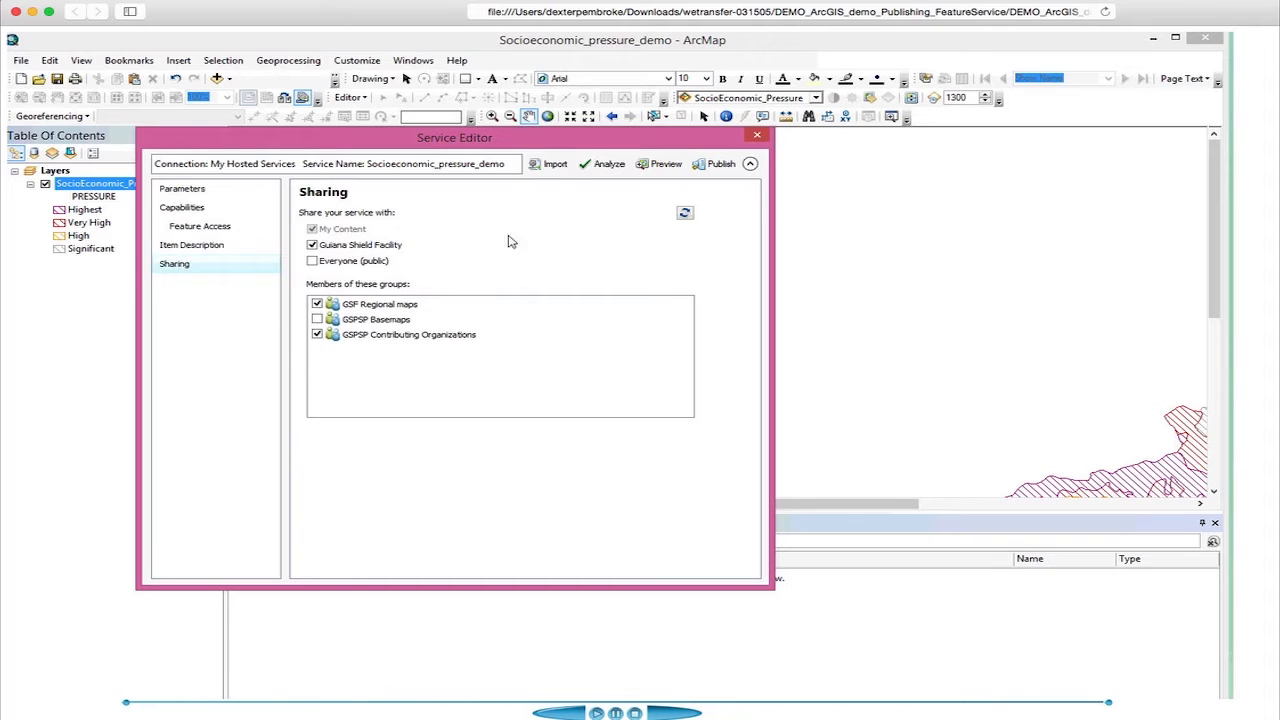
# Step: Analyze the Socioeconomic_pressure_demo service for publishing issues, and repeat the analysis
pyautogui.click(603, 170)
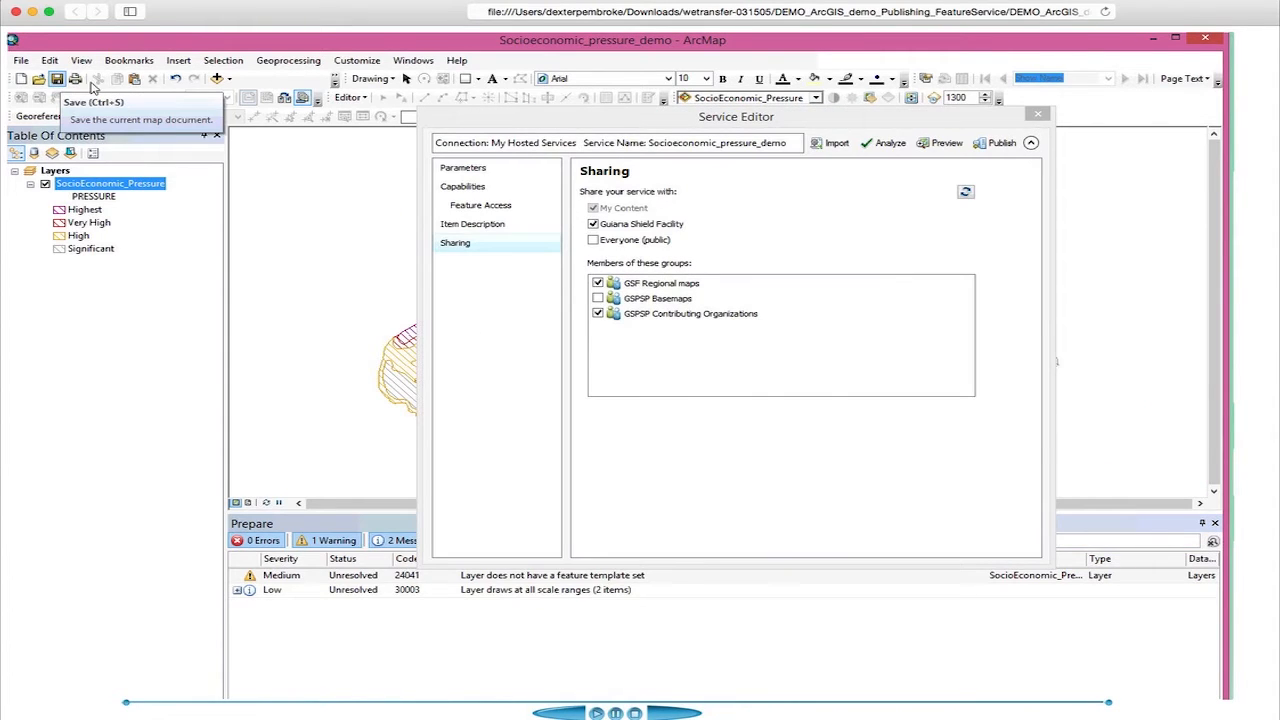
pyautogui.click(897, 142)
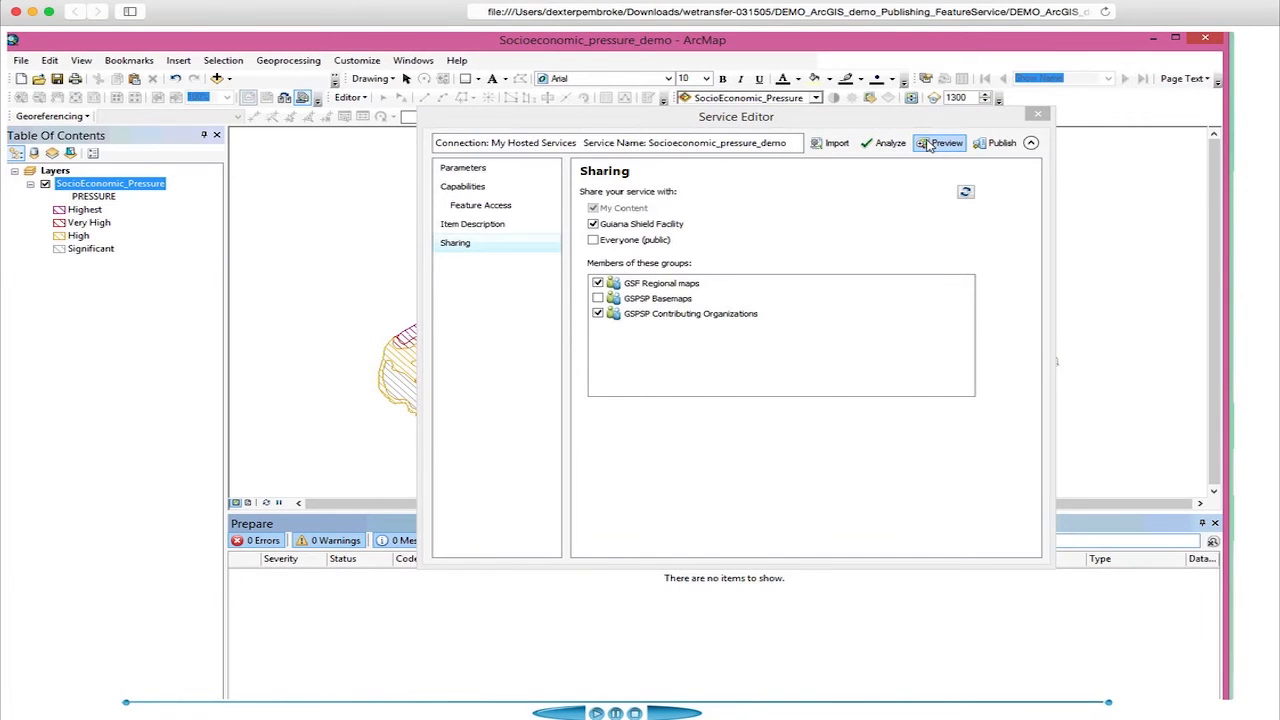
# Step: Preview the Socioeconomic_pressure_demo service and publish it
pyautogui.click(930, 145)
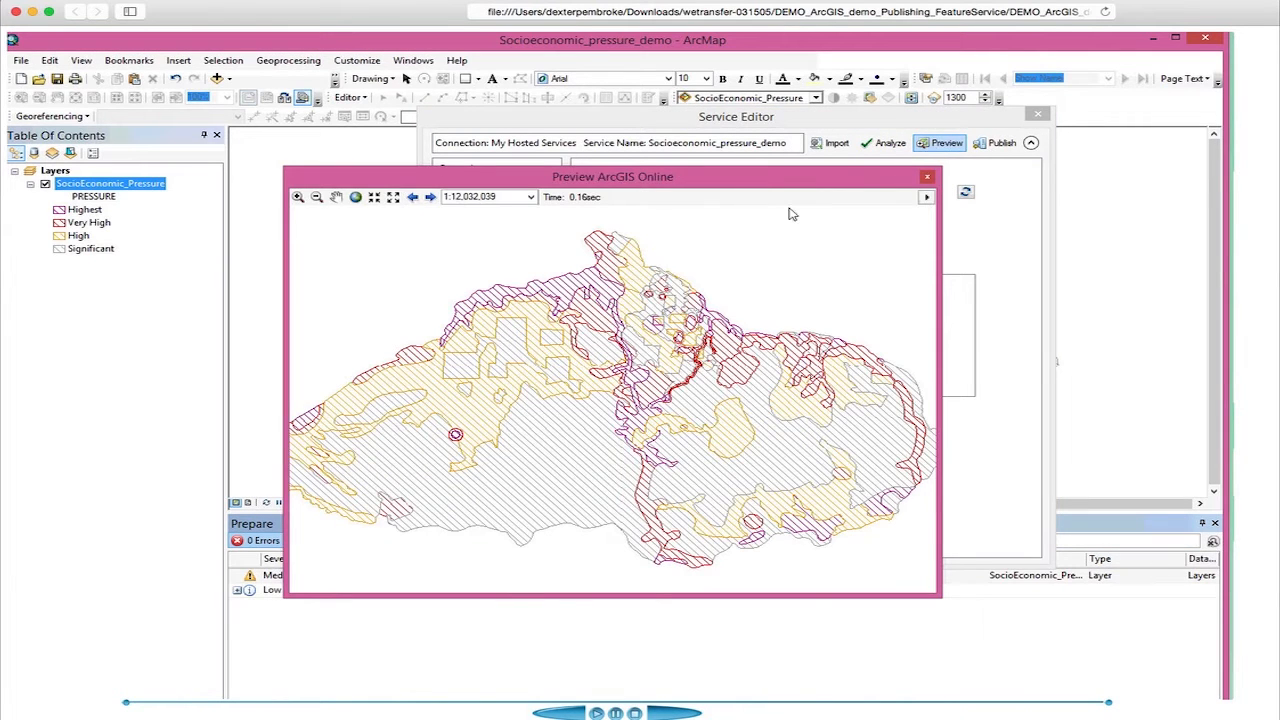
pyautogui.click(977, 145)
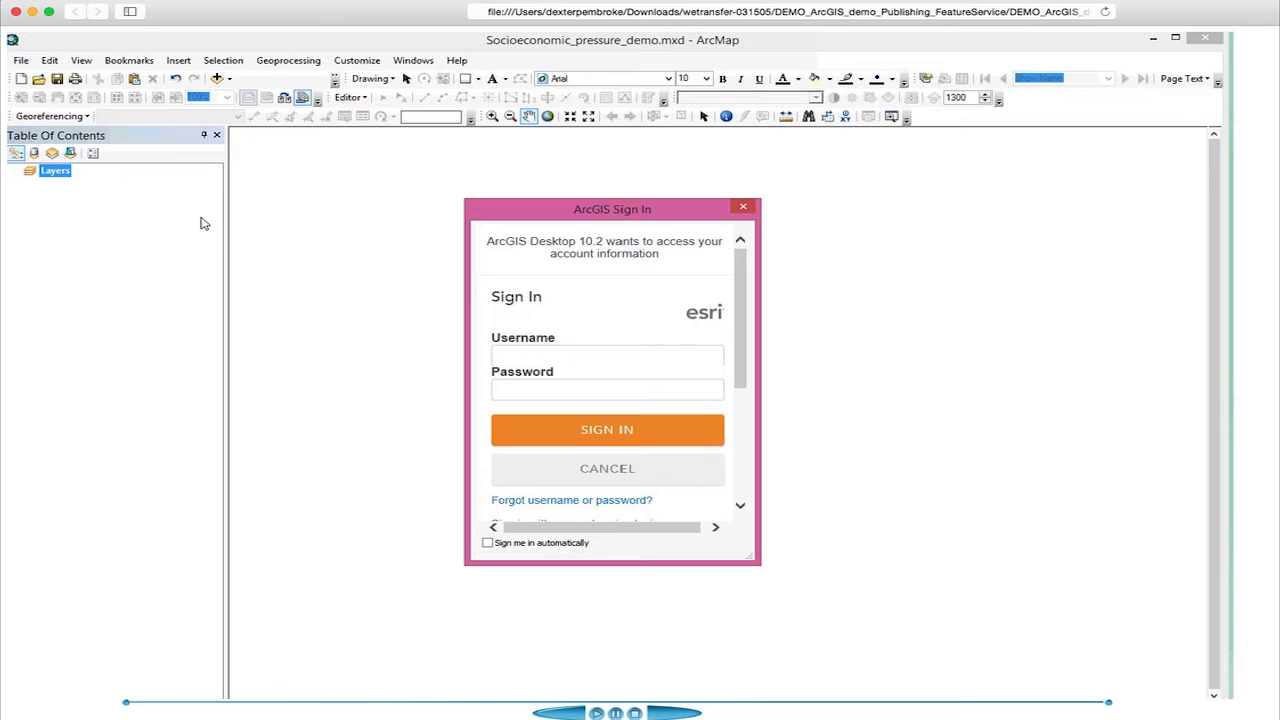
# Step: Sign in to ArcGIS Online with the account username and password
pyautogui.write('GSFPSP')
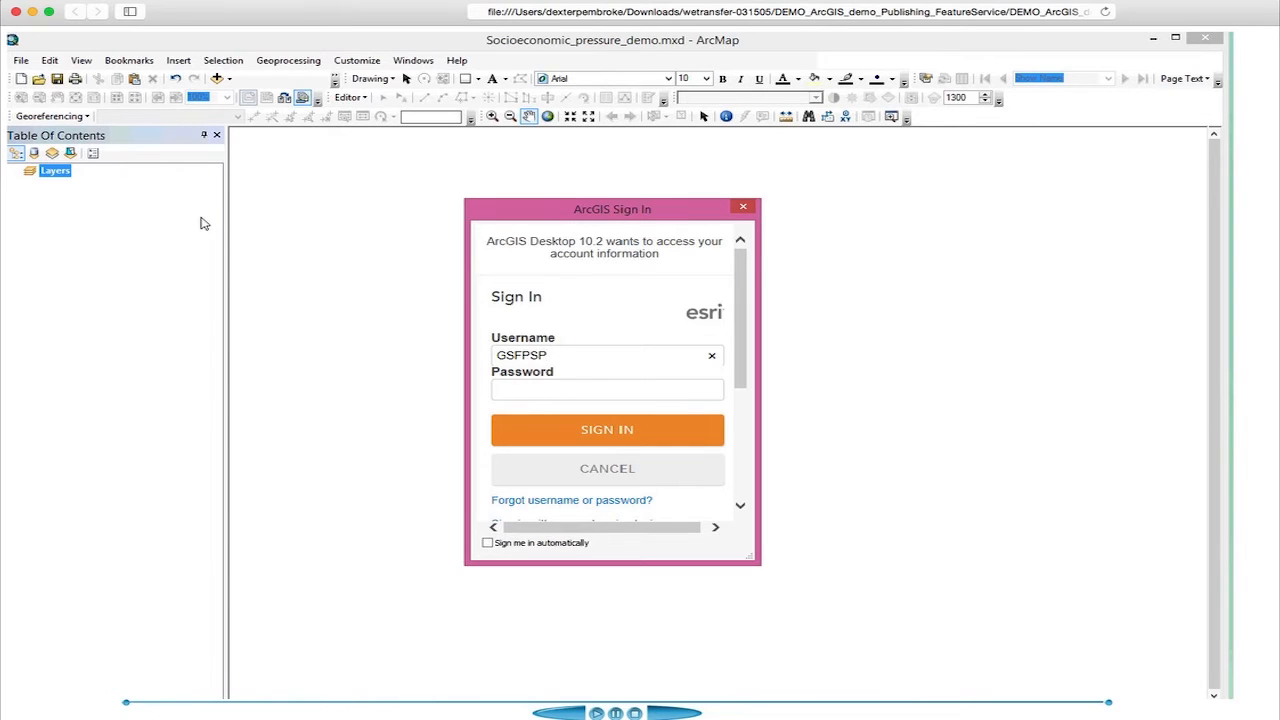
pyautogui.press('Tab')
pyautogui.write('•••••••••')
pyautogui.click(515, 438)
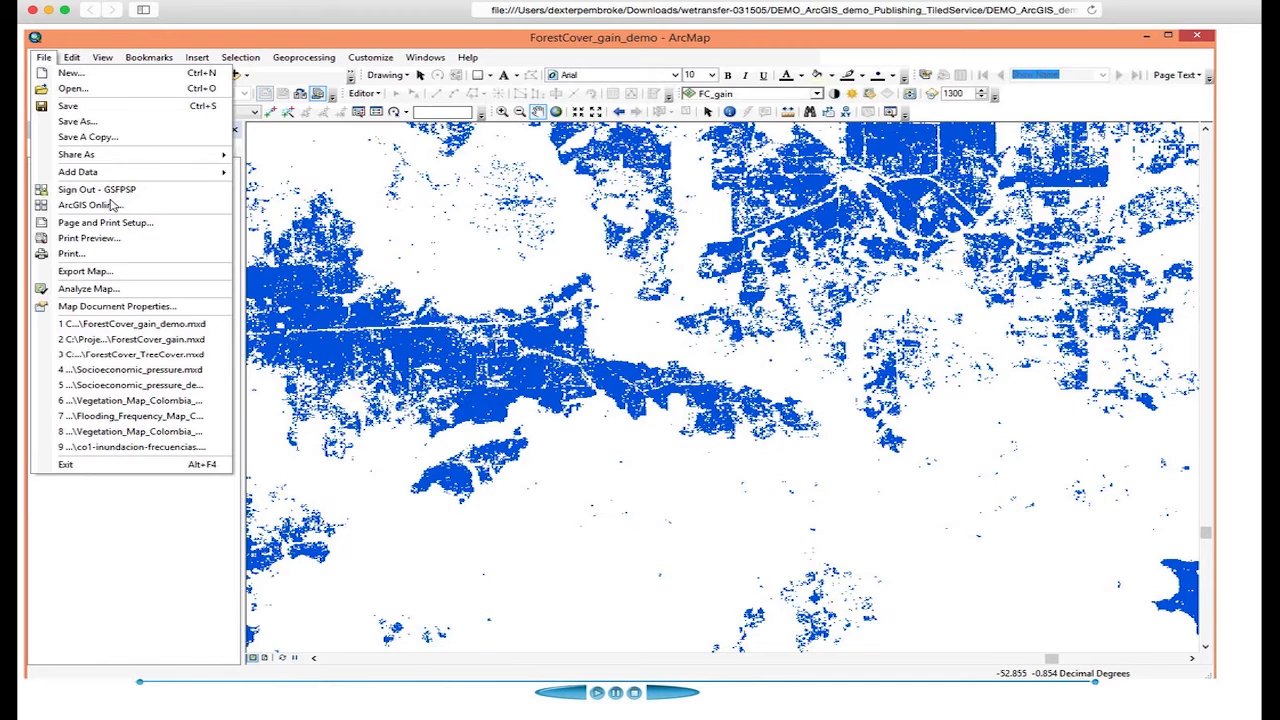
# Step: Start a tile package from the ForestCover_gain_demo map and set its tile format to PNG8
pyautogui.moveTo(120, 158)
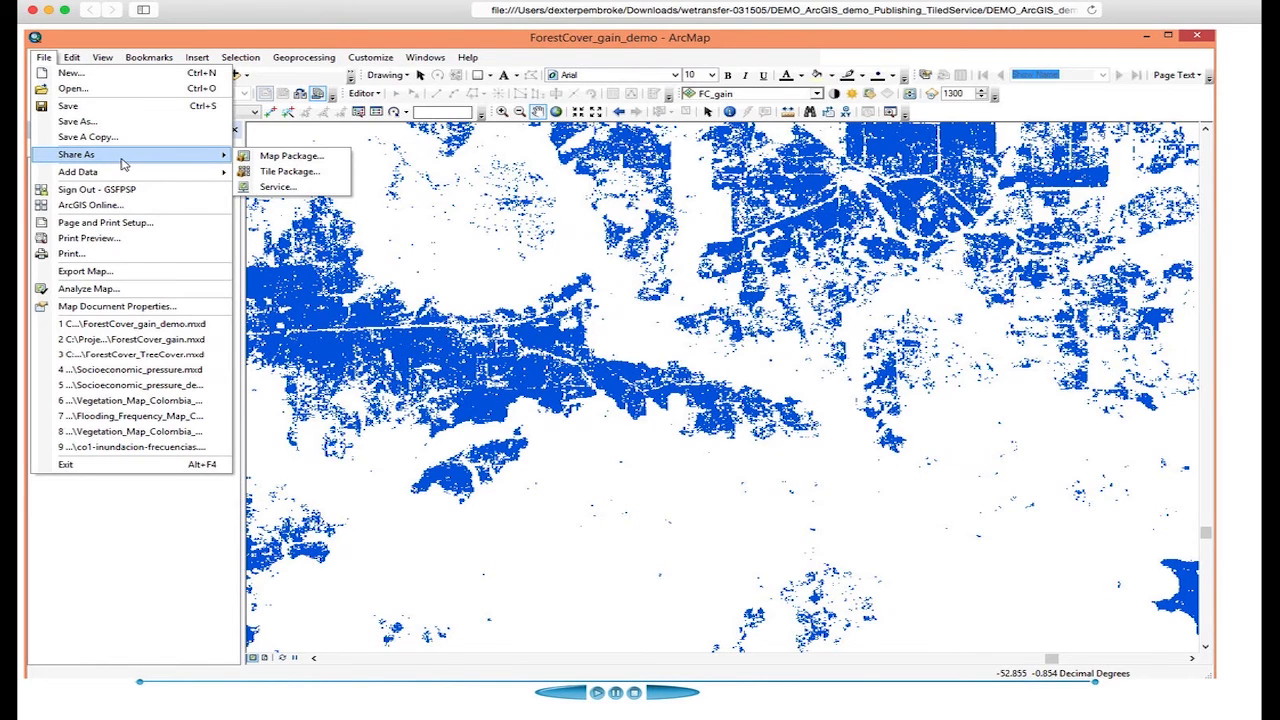
pyautogui.click(284, 172)
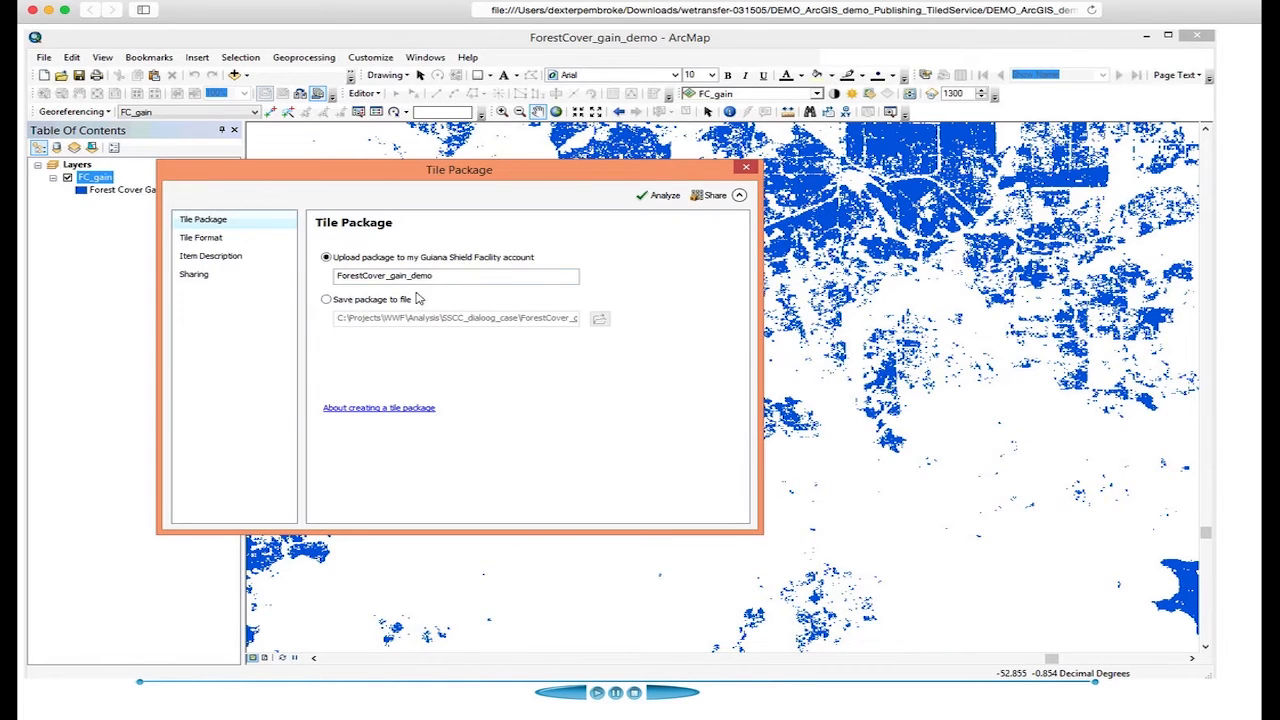
pyautogui.click(278, 212)
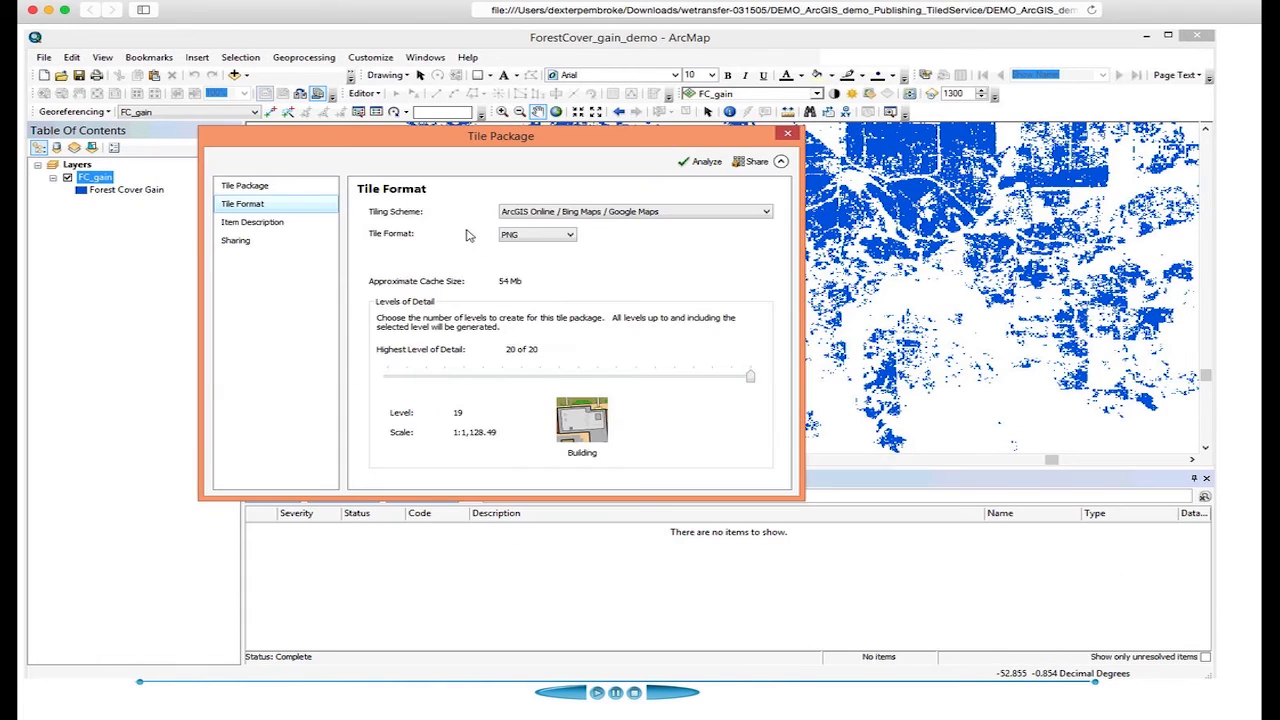
pyautogui.click(516, 236)
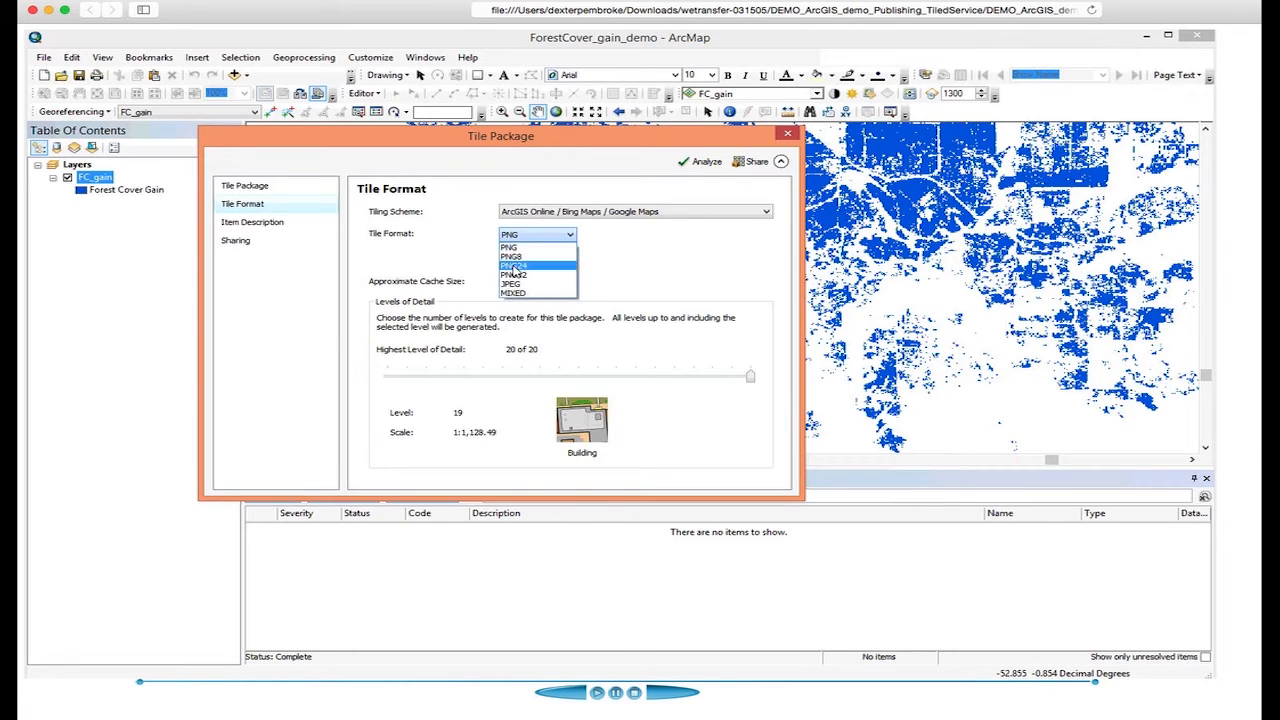
pyautogui.click(513, 257)
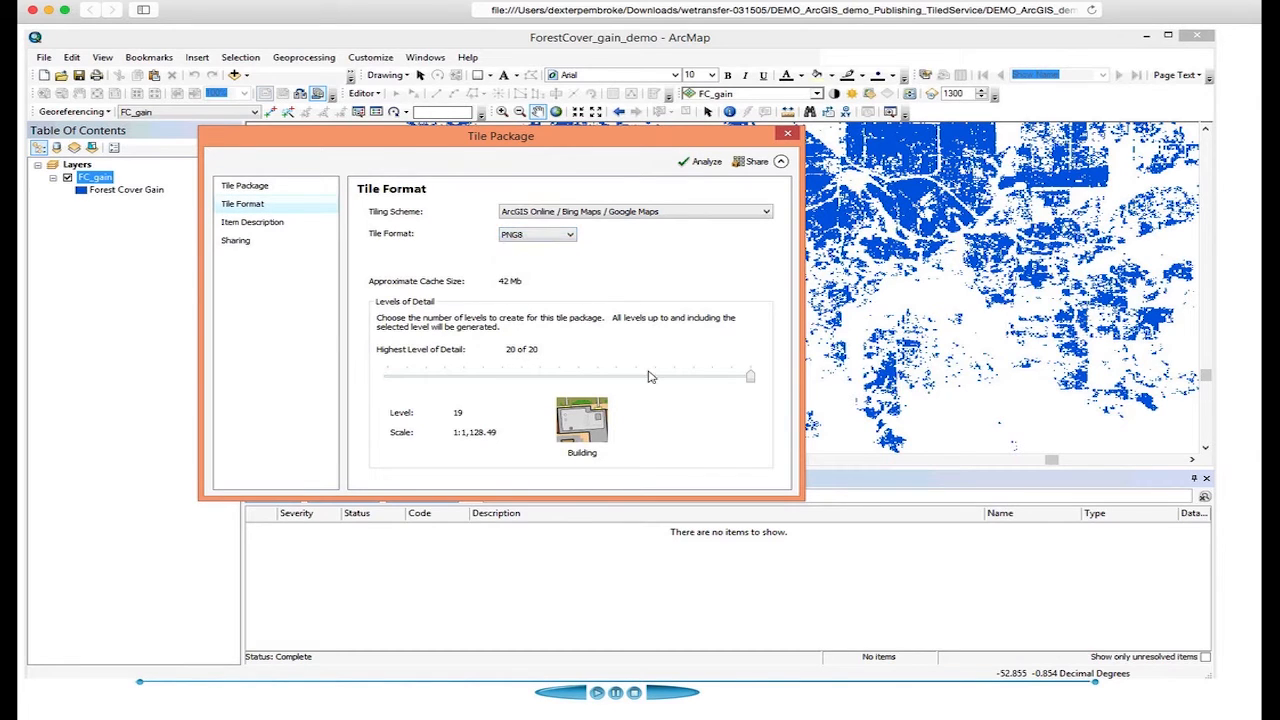
# Step: Try PNG24 as the package's tile format, and return the format to PNG8
pyautogui.click(572, 238)
pyautogui.click(549, 267)
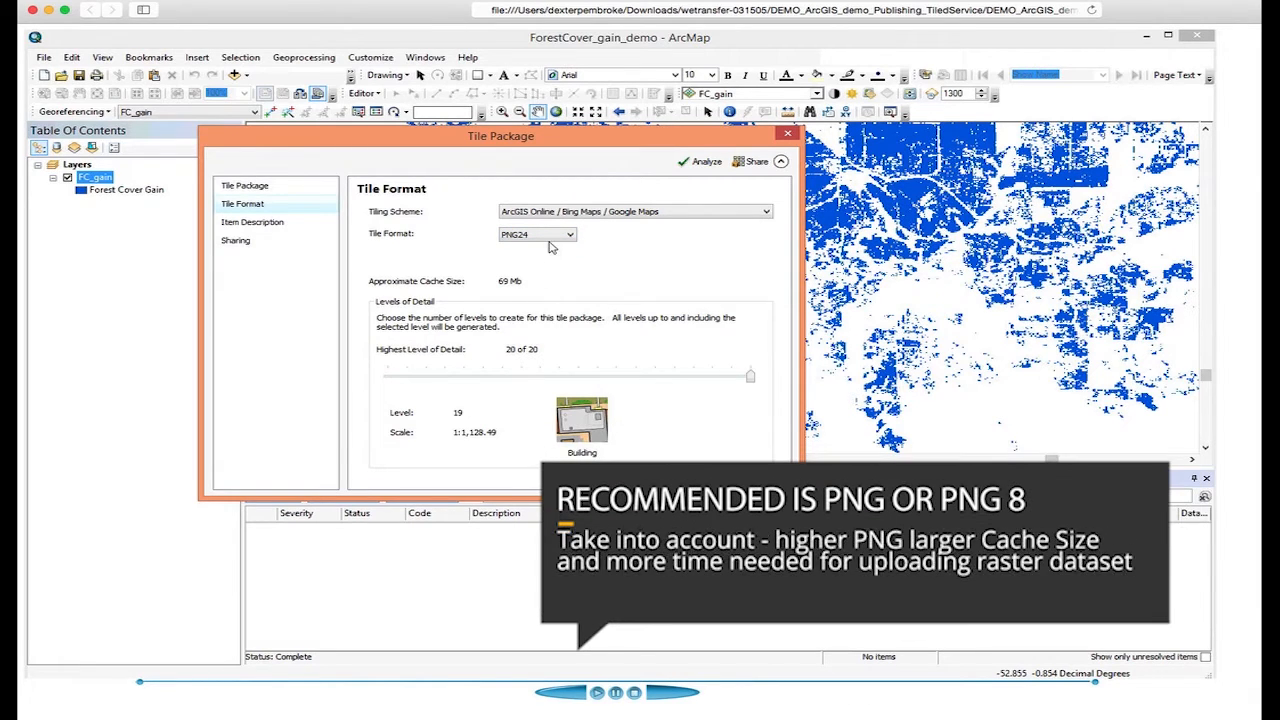
pyautogui.click(556, 236)
pyautogui.click(511, 256)
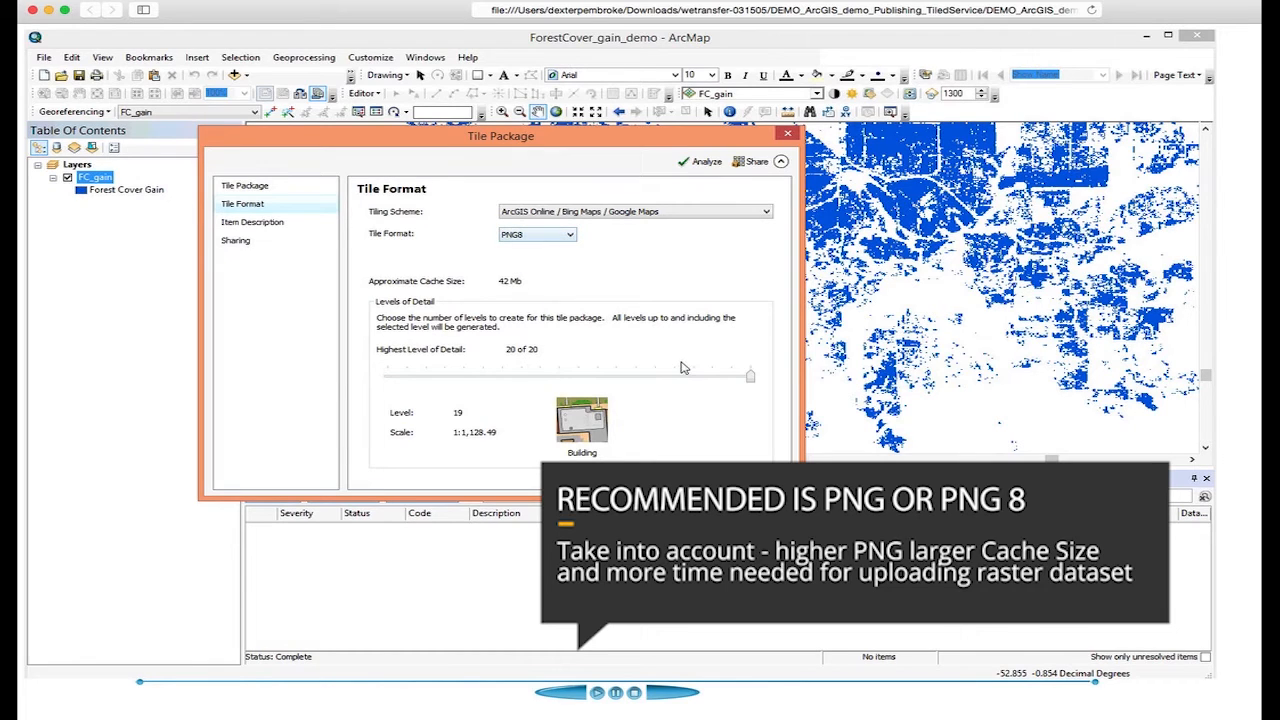
# Step: Try several maximum detail levels for the tile package and set the highest level of detail to 15 of 20
pyautogui.click(690, 377)
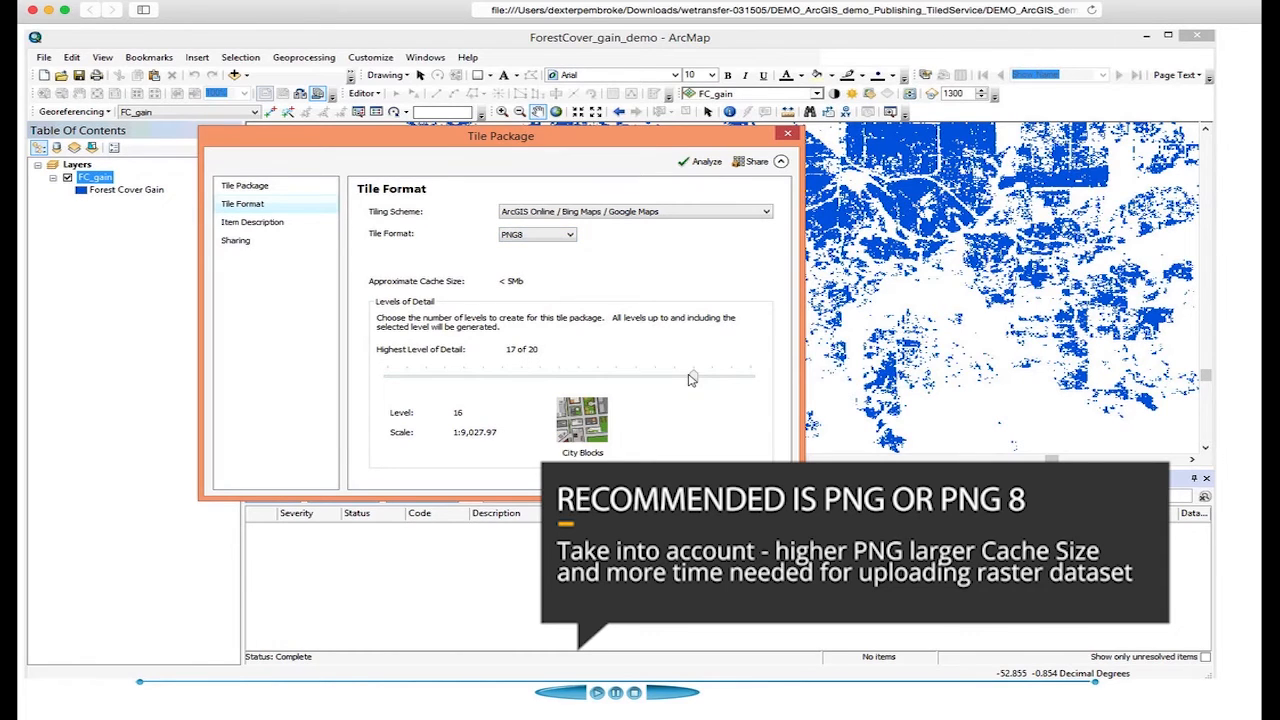
pyautogui.click(678, 378)
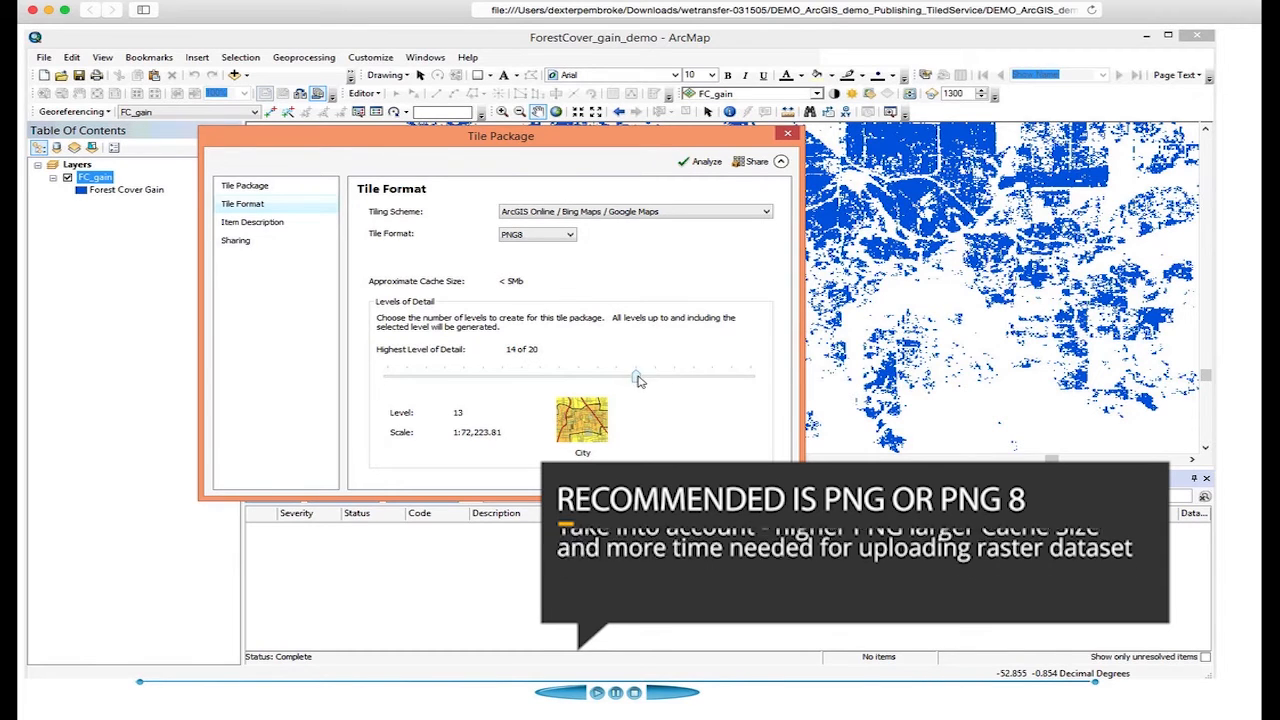
pyautogui.moveTo(638, 378); pyautogui.dragTo(676, 378)
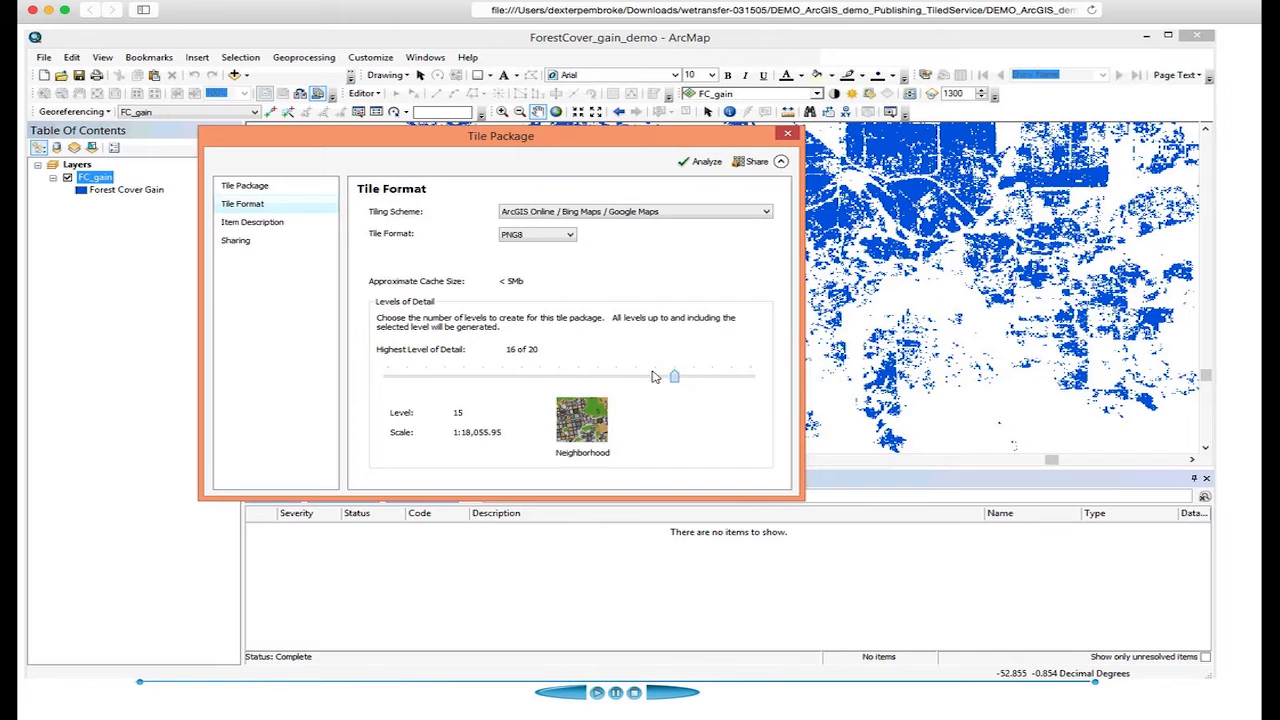
pyautogui.click(652, 376)
pyautogui.click(650, 376)
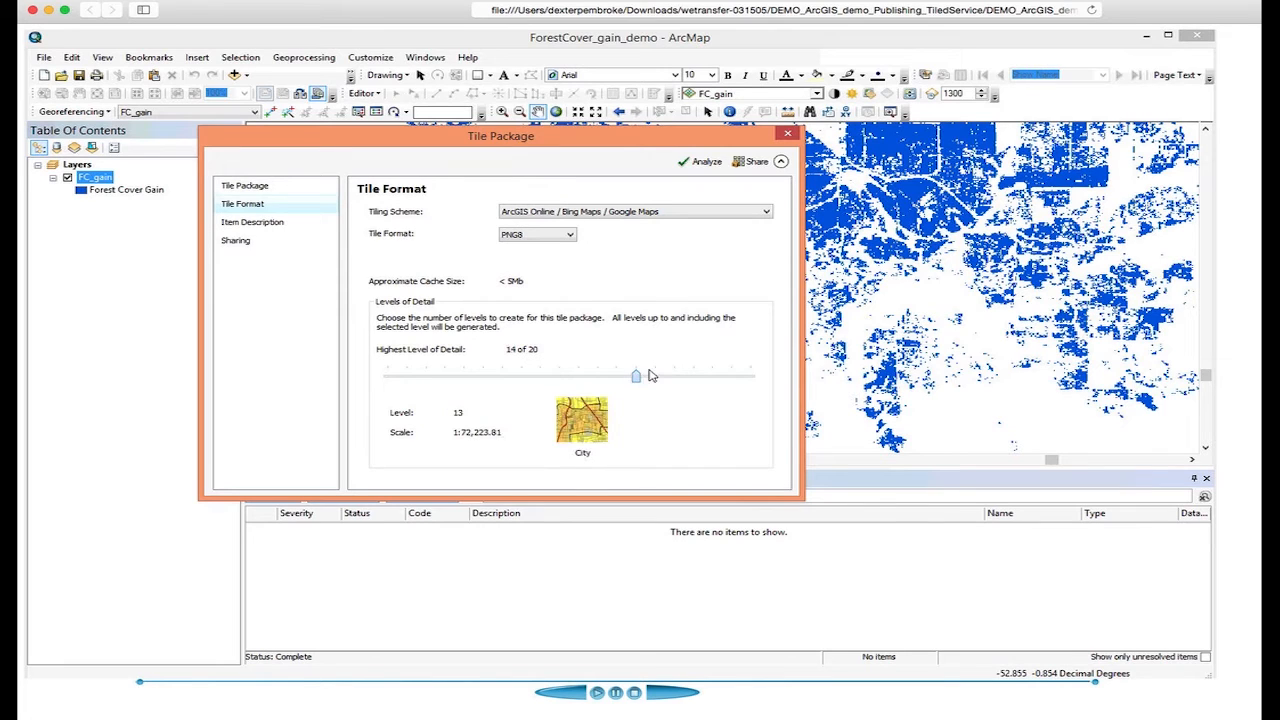
pyautogui.click(650, 376)
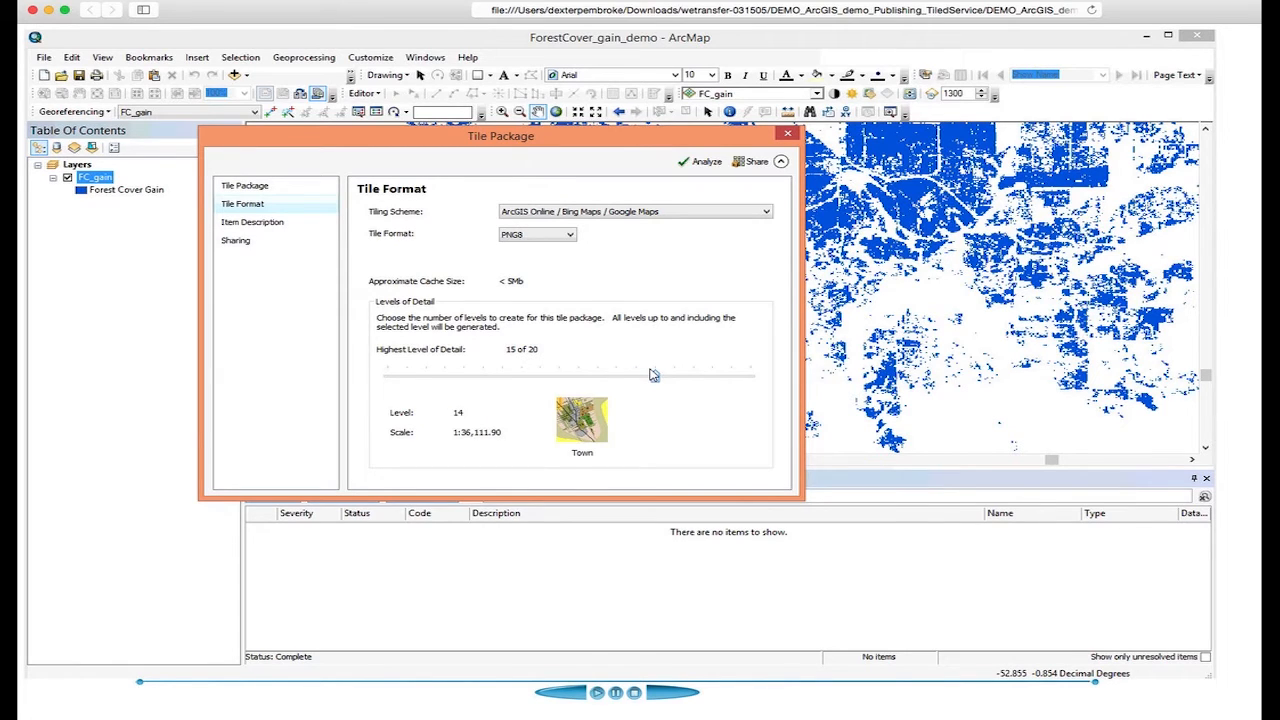
# Step: Set the Access and Use Constraints in the package's item description to "GSF Use constrains and access"
pyautogui.click(270, 222)
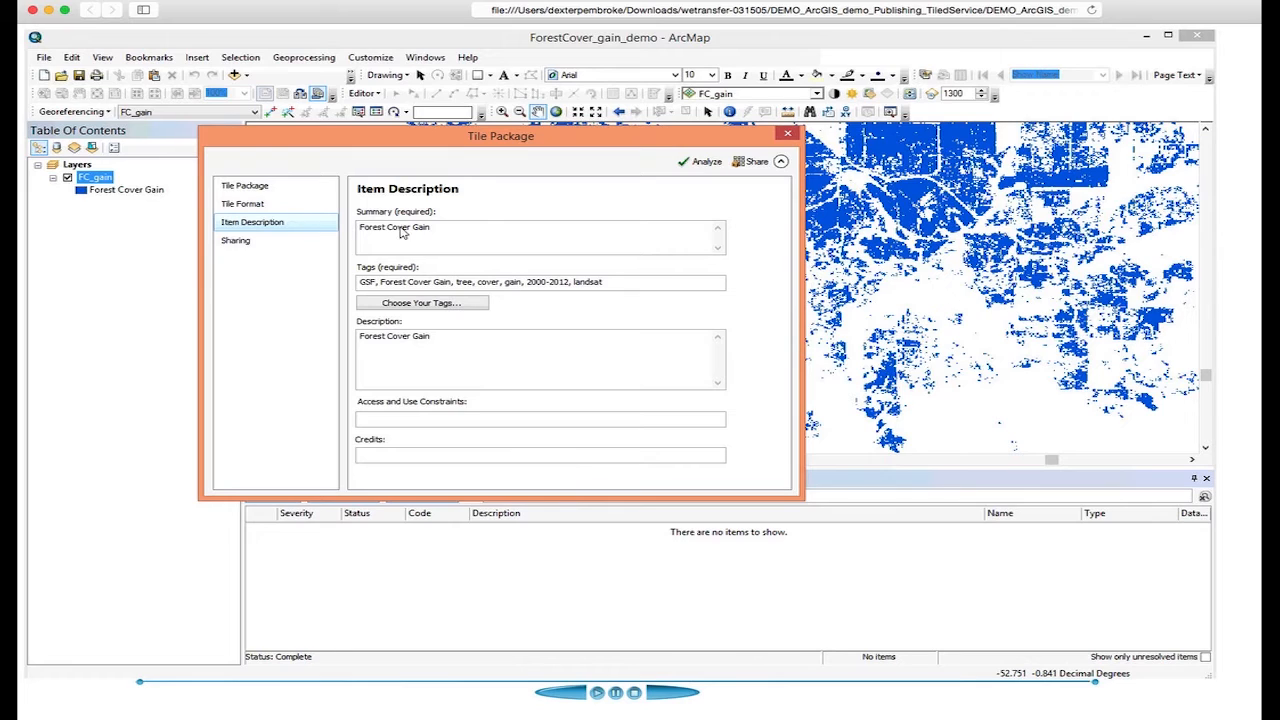
pyautogui.click(407, 347)
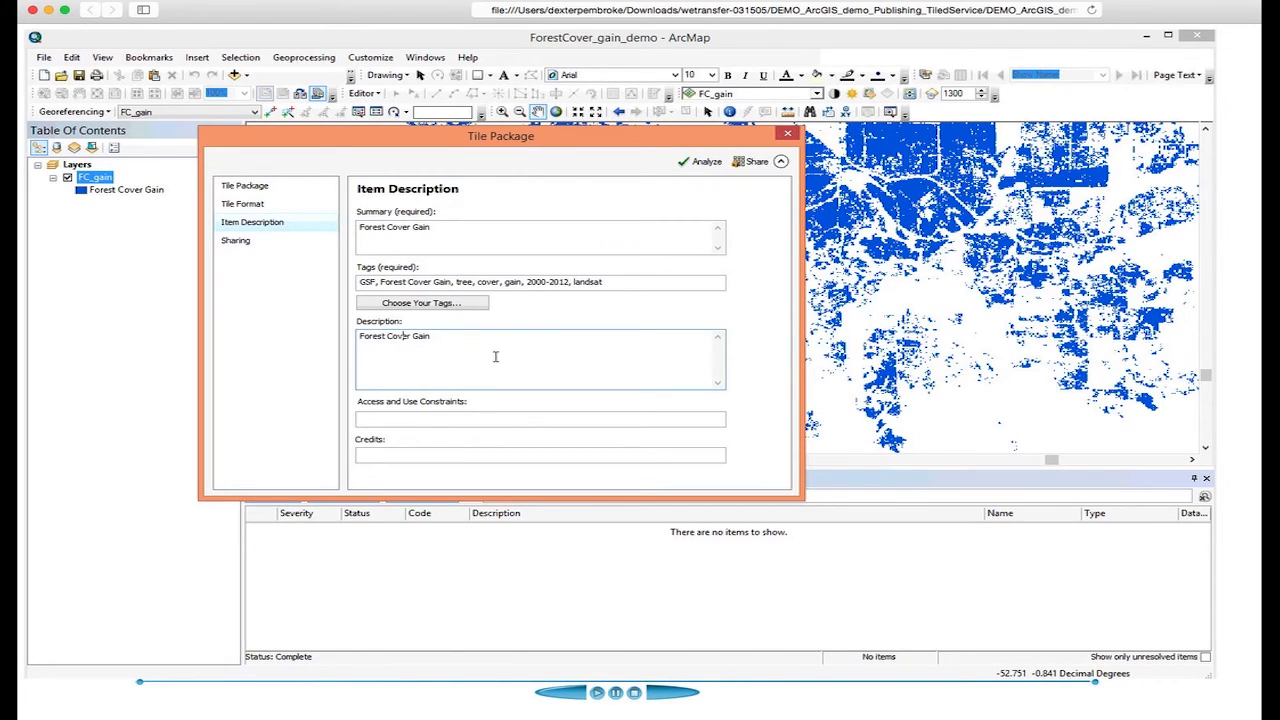
pyautogui.click(425, 427)
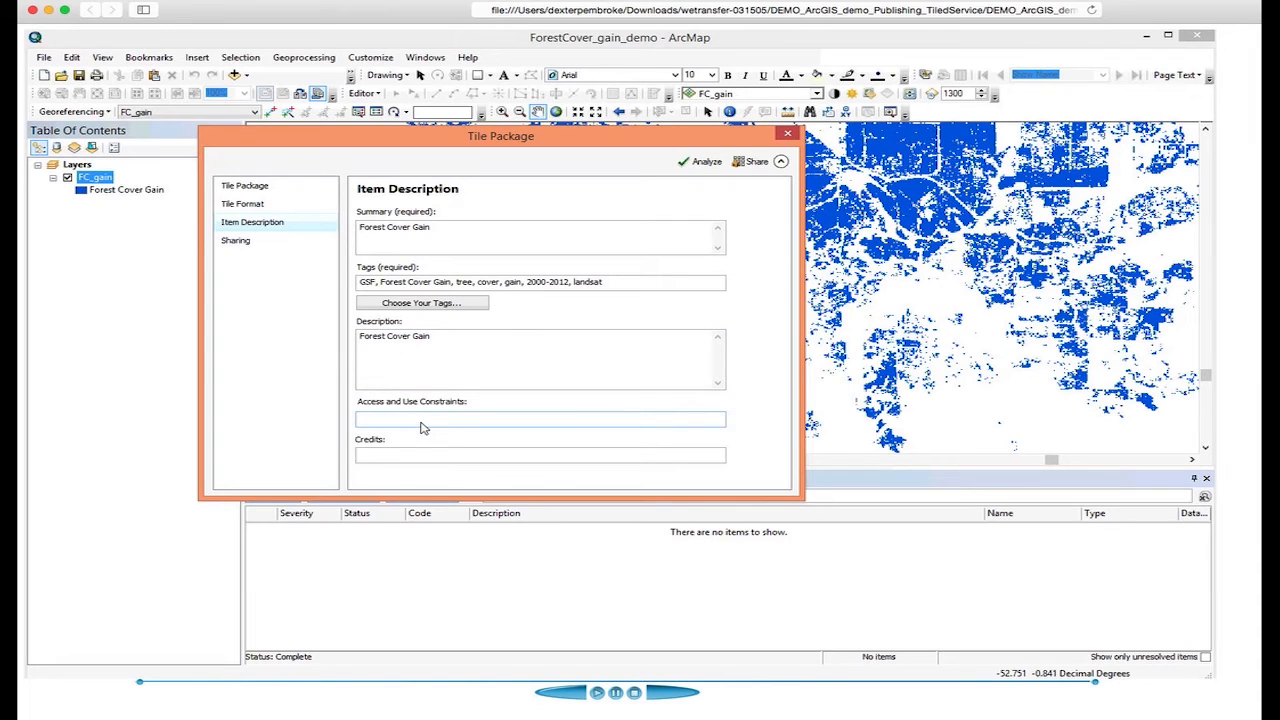
pyautogui.write('GSF Use constrains and access')
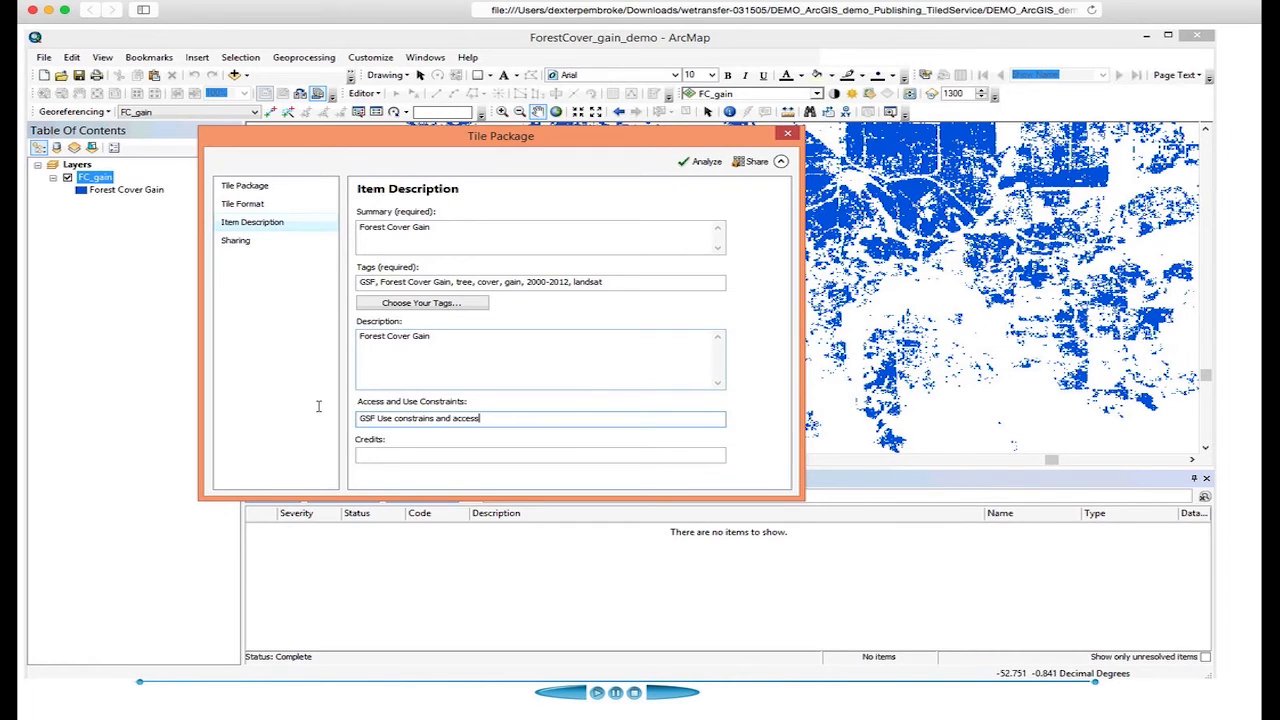
# Step: Share the tile package with the groups GSF Regional maps and GSPSP Contributing Organizations, and upload it, saving the map document
pyautogui.click(241, 252)
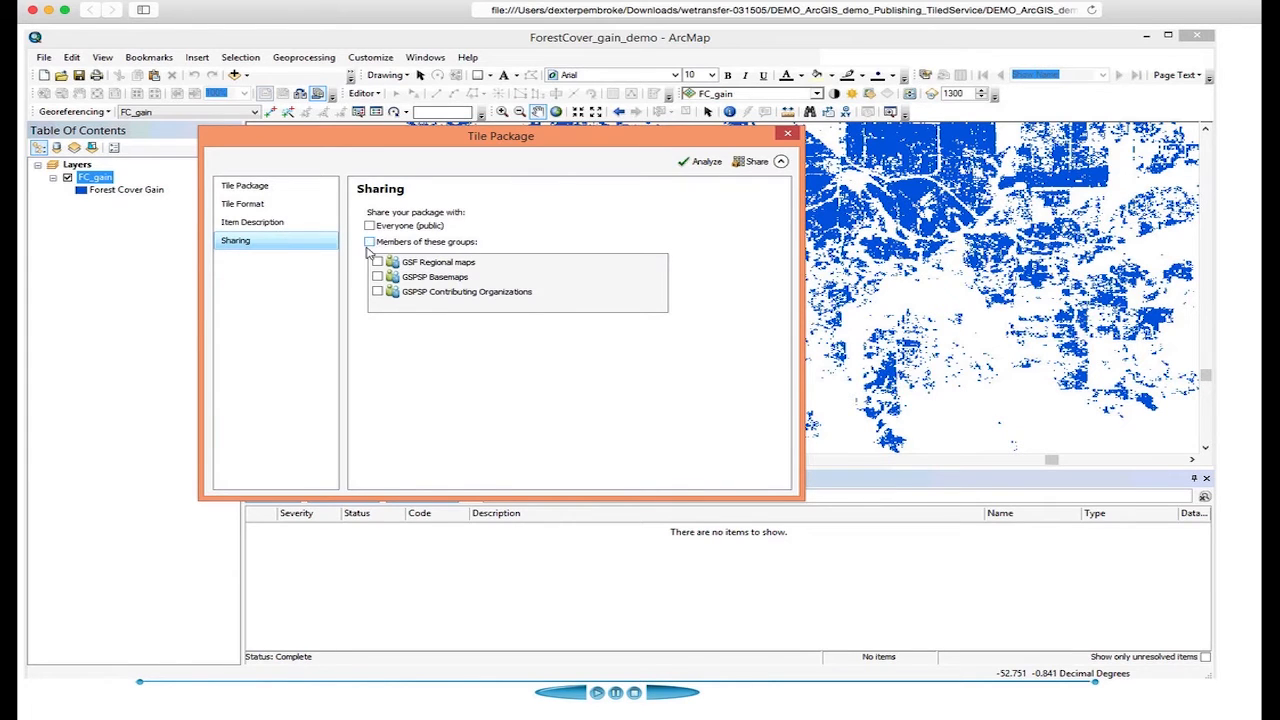
pyautogui.click(369, 242)
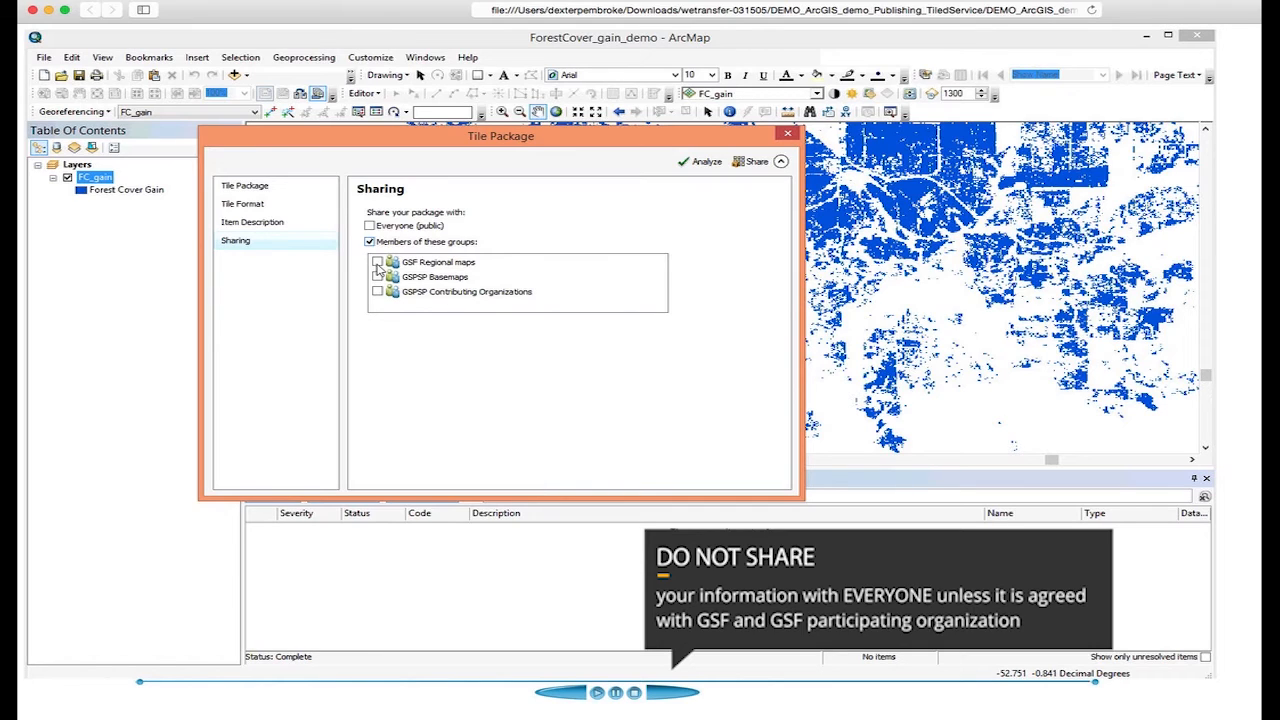
pyautogui.click(377, 262)
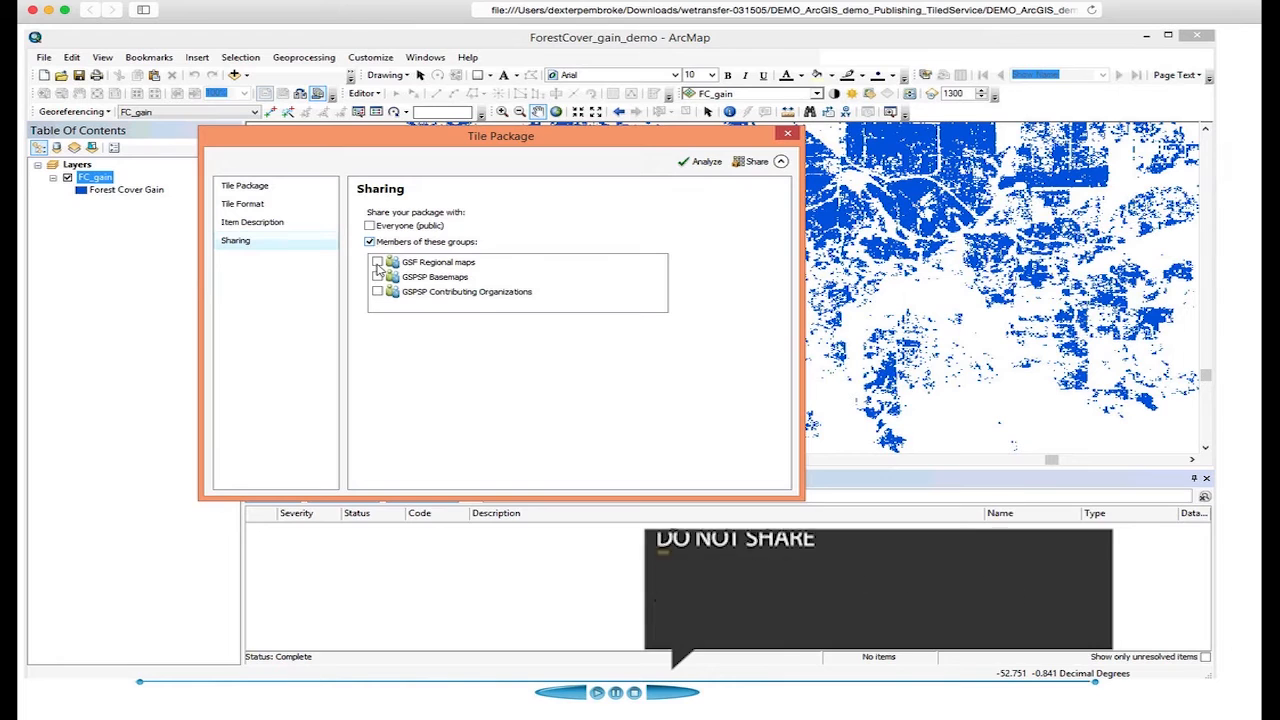
pyautogui.click(377, 291)
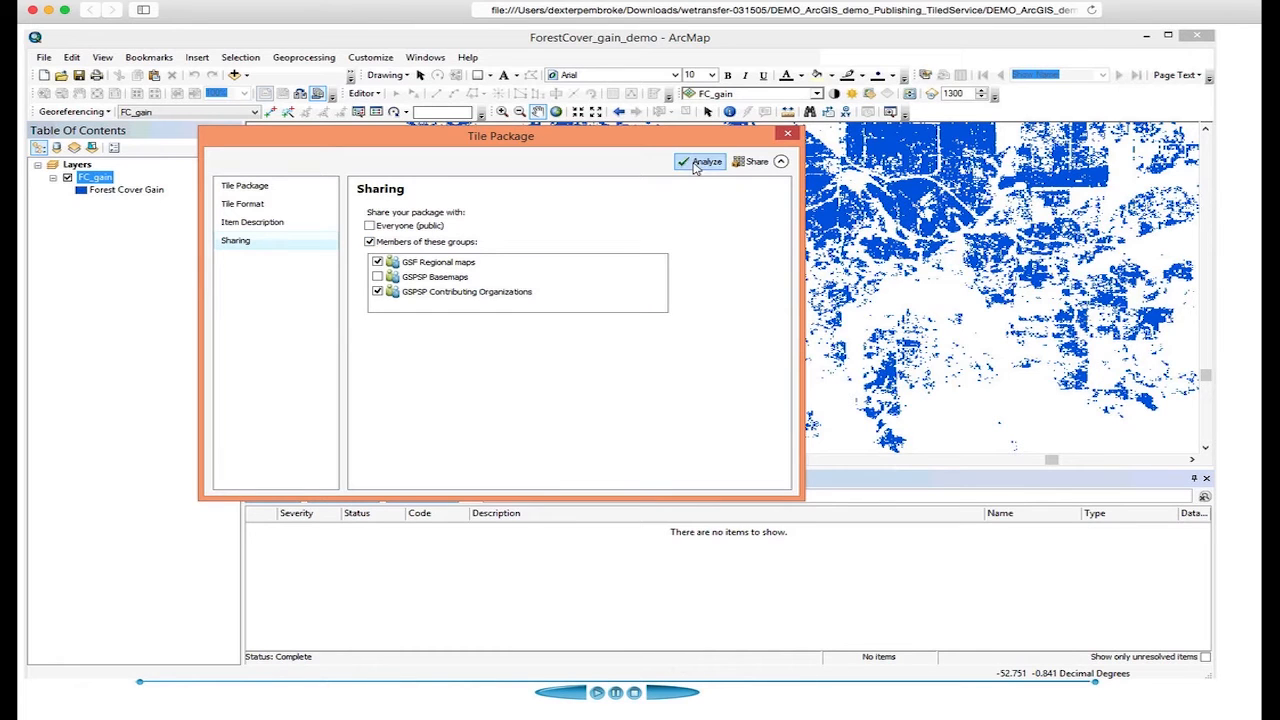
pyautogui.click(750, 162)
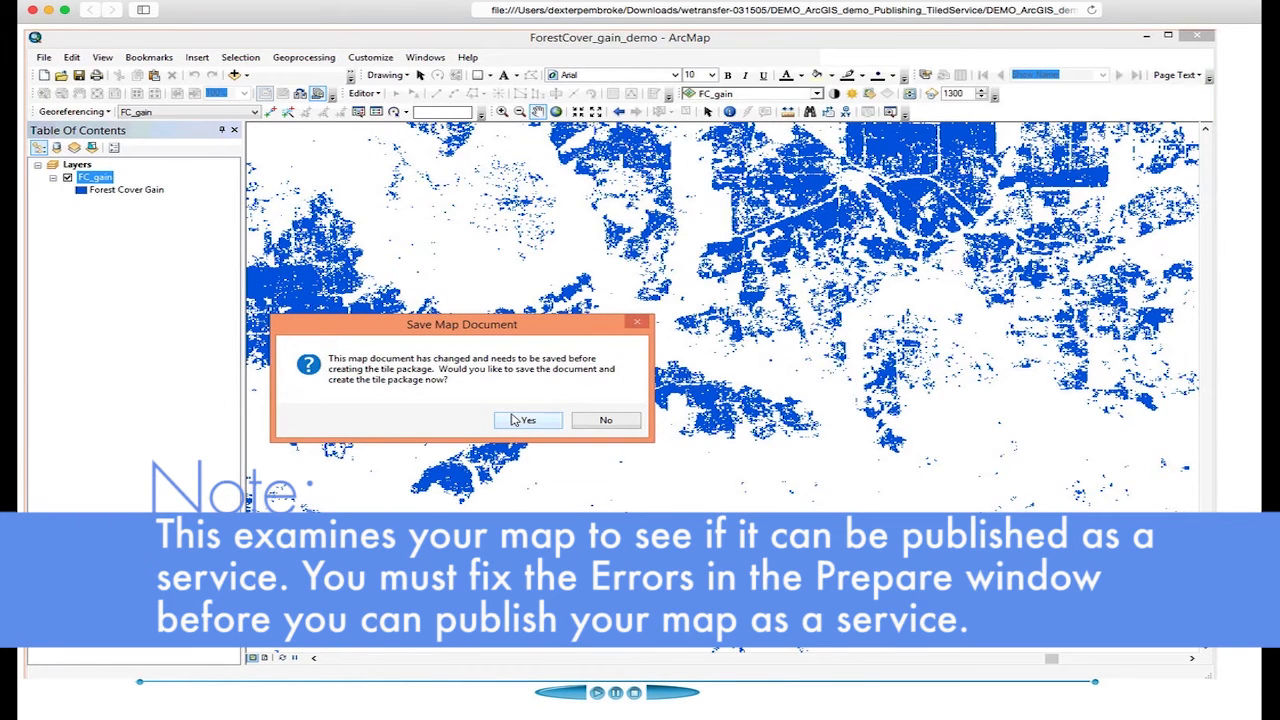
pyautogui.click(522, 420)
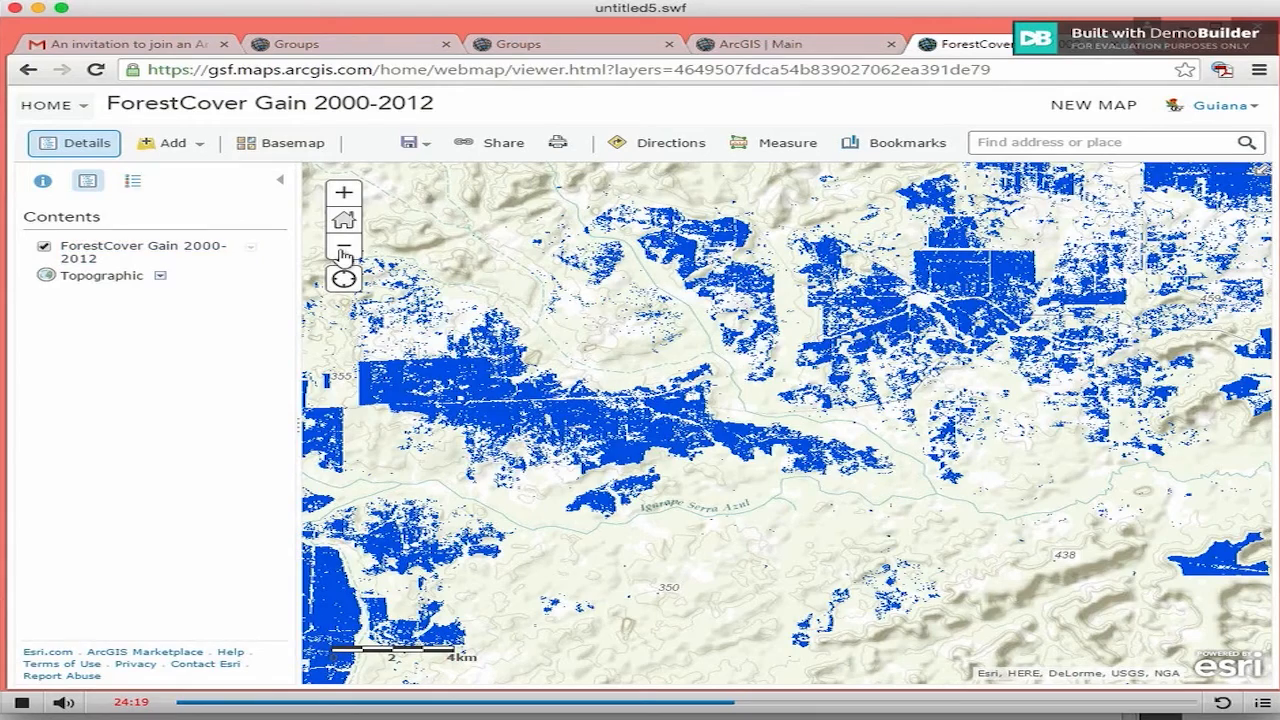
# Step: Change the ForestCover Gain 2000-2012 web map's basemap to World Physical Basemap
pyautogui.click(343, 248)
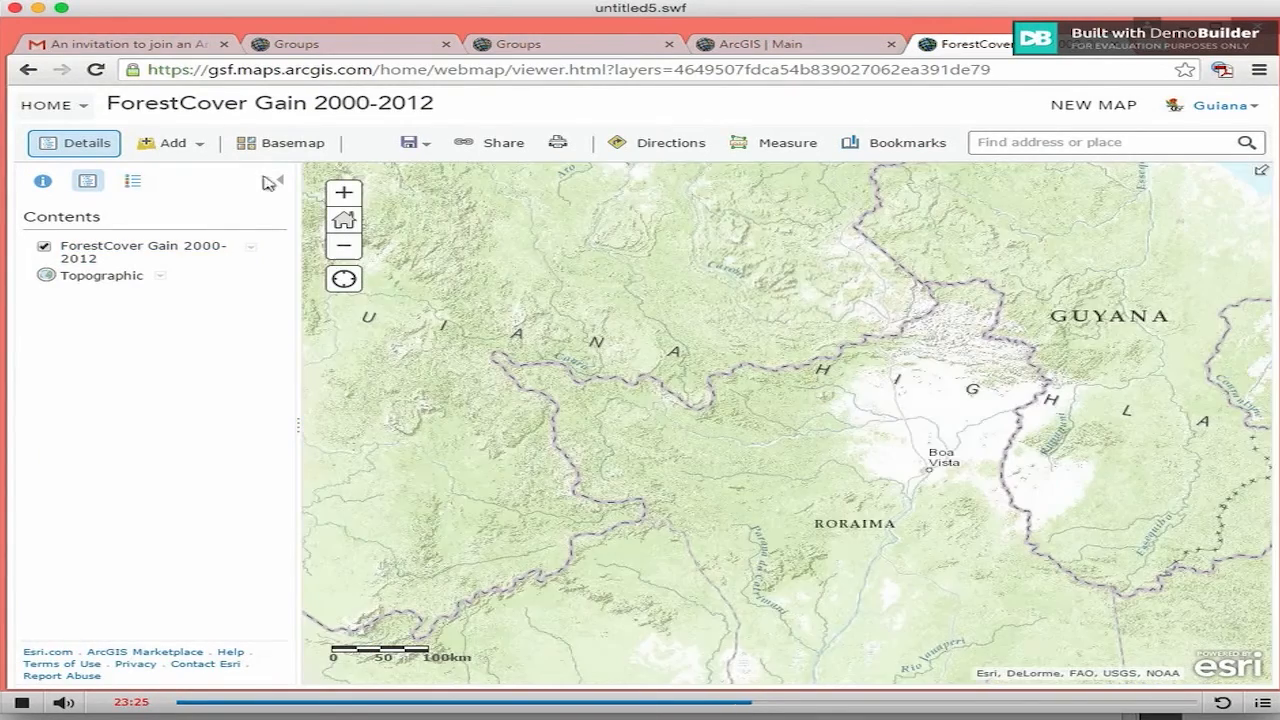
pyautogui.click(266, 149)
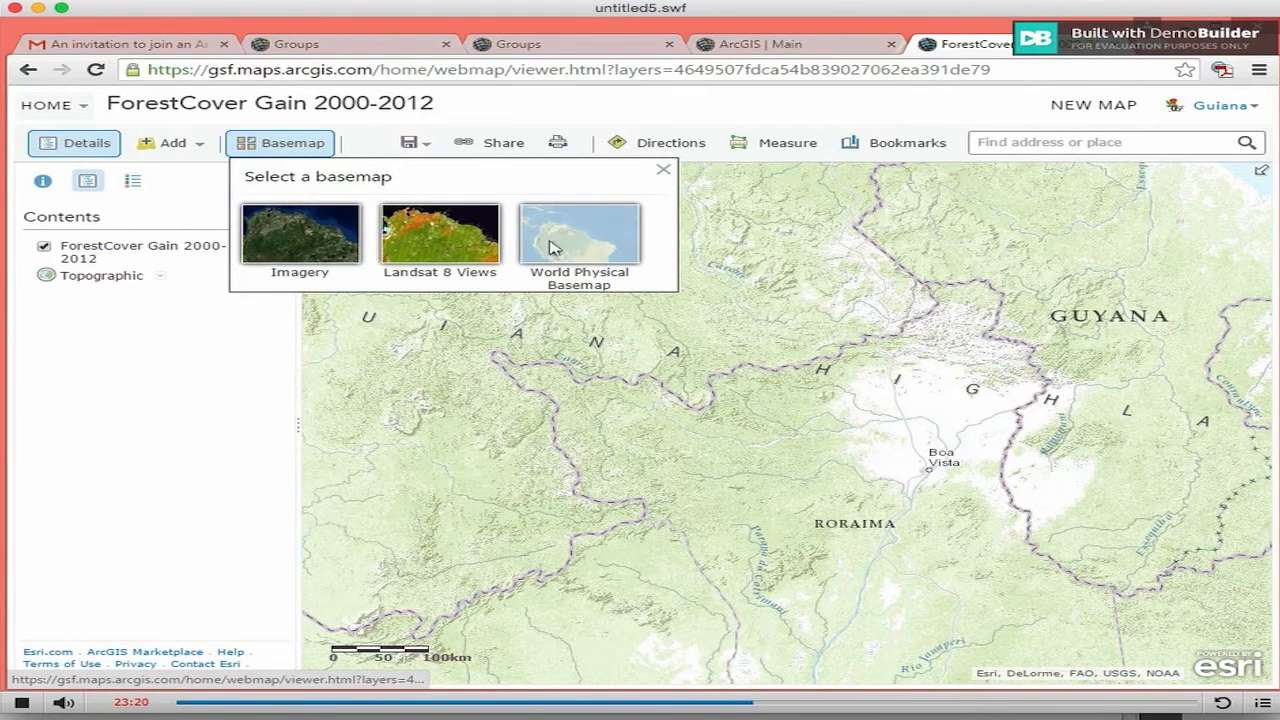
pyautogui.click(556, 245)
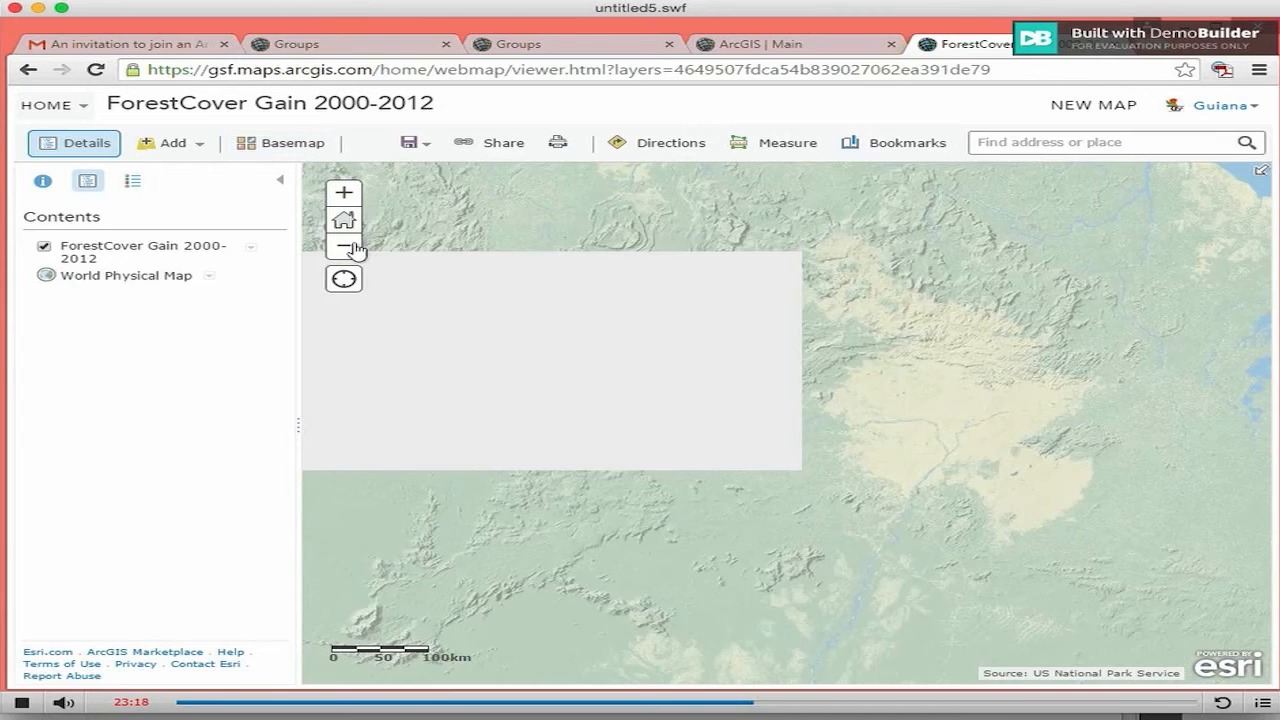
pyautogui.click(343, 249)
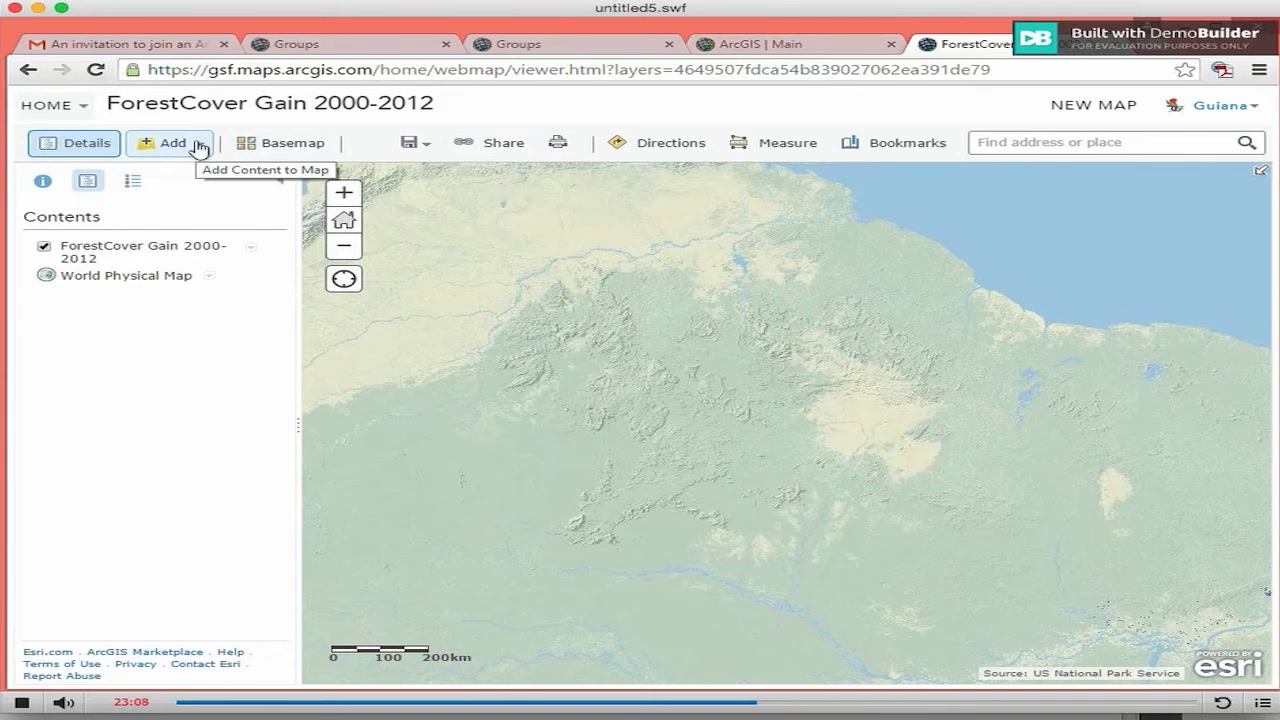
# Step: Search My Organization's layers for "pressure" and add the Biological_Pressure layer to the web map
pyautogui.click(199, 146)
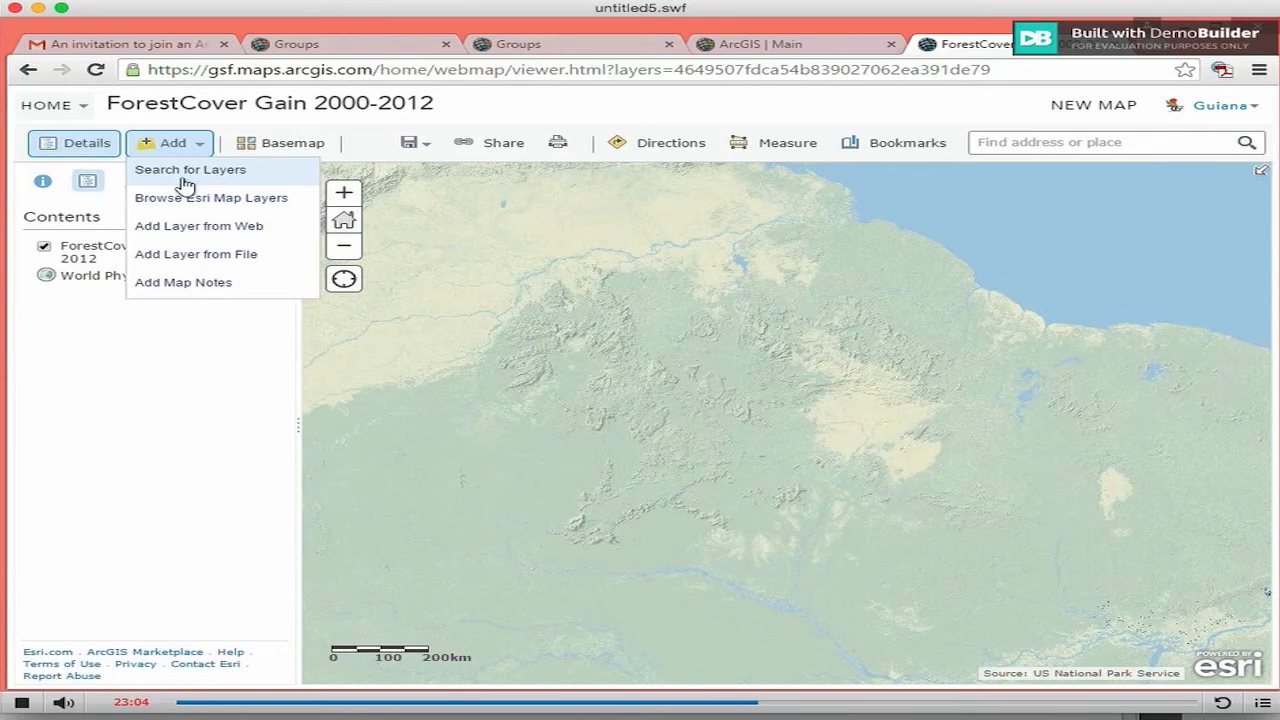
pyautogui.click(185, 172)
pyautogui.write('pr')
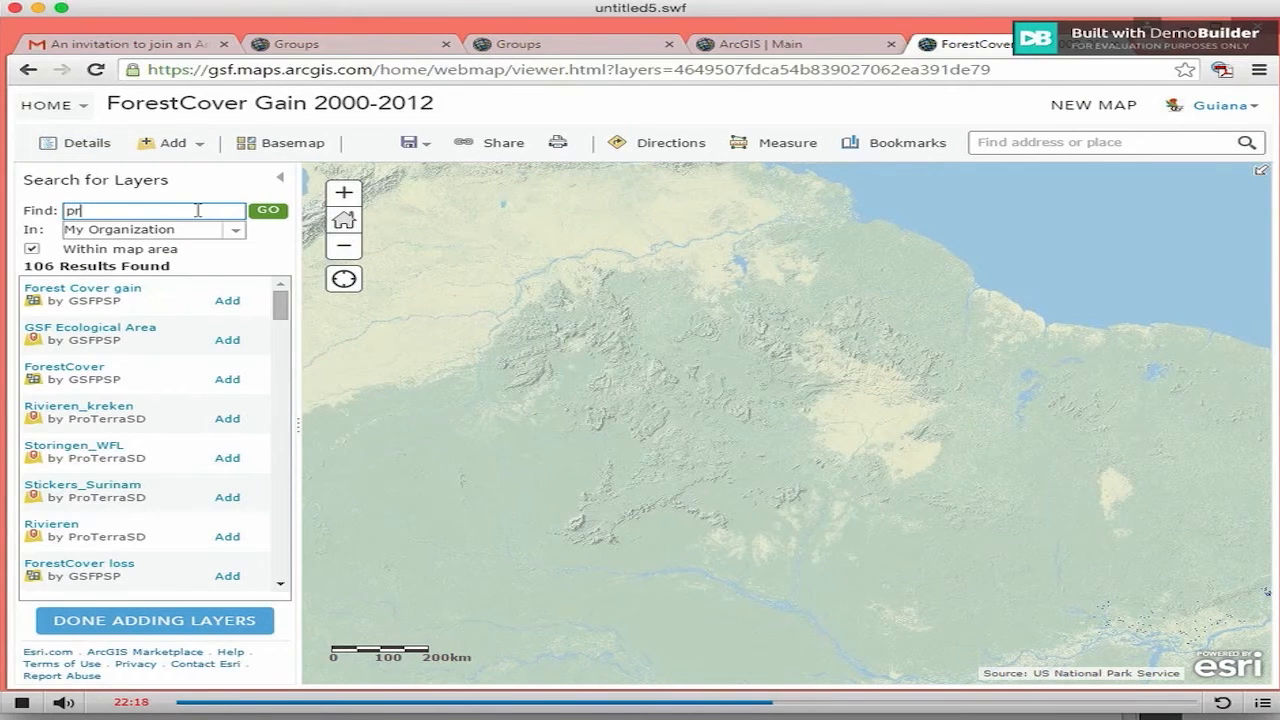
pyautogui.write('essure')
pyautogui.press('Return')
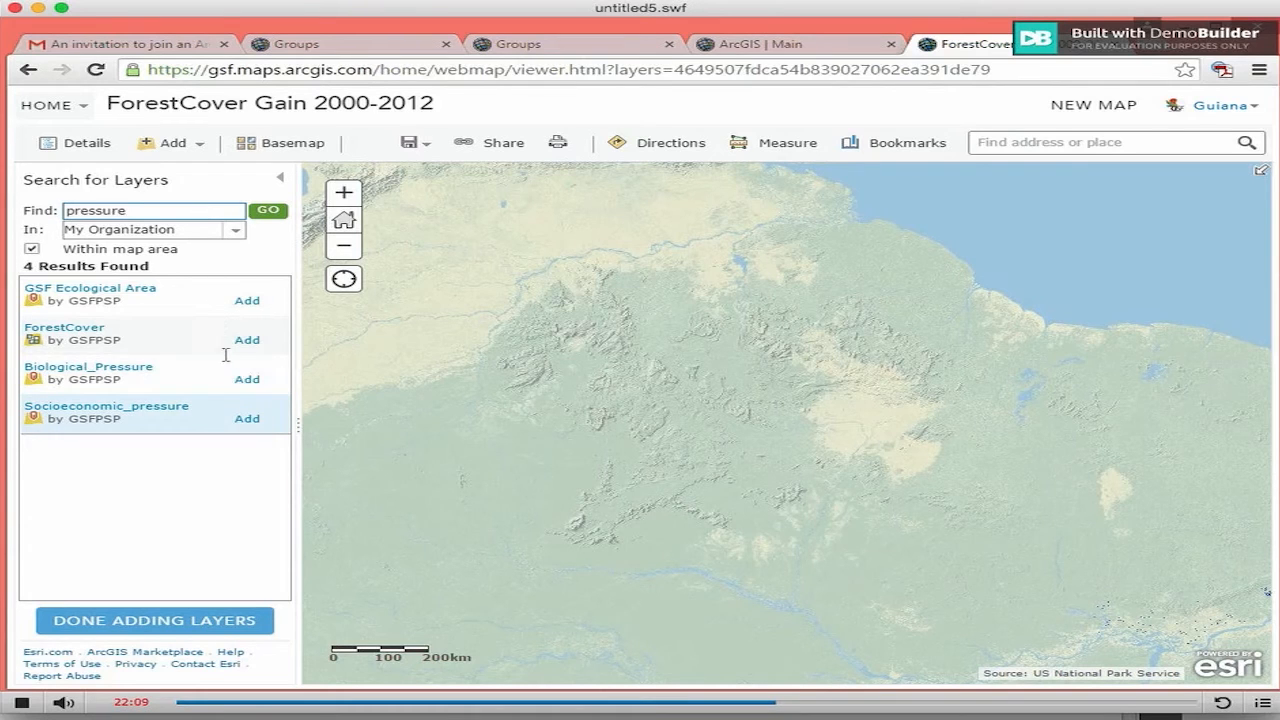
pyautogui.click(251, 383)
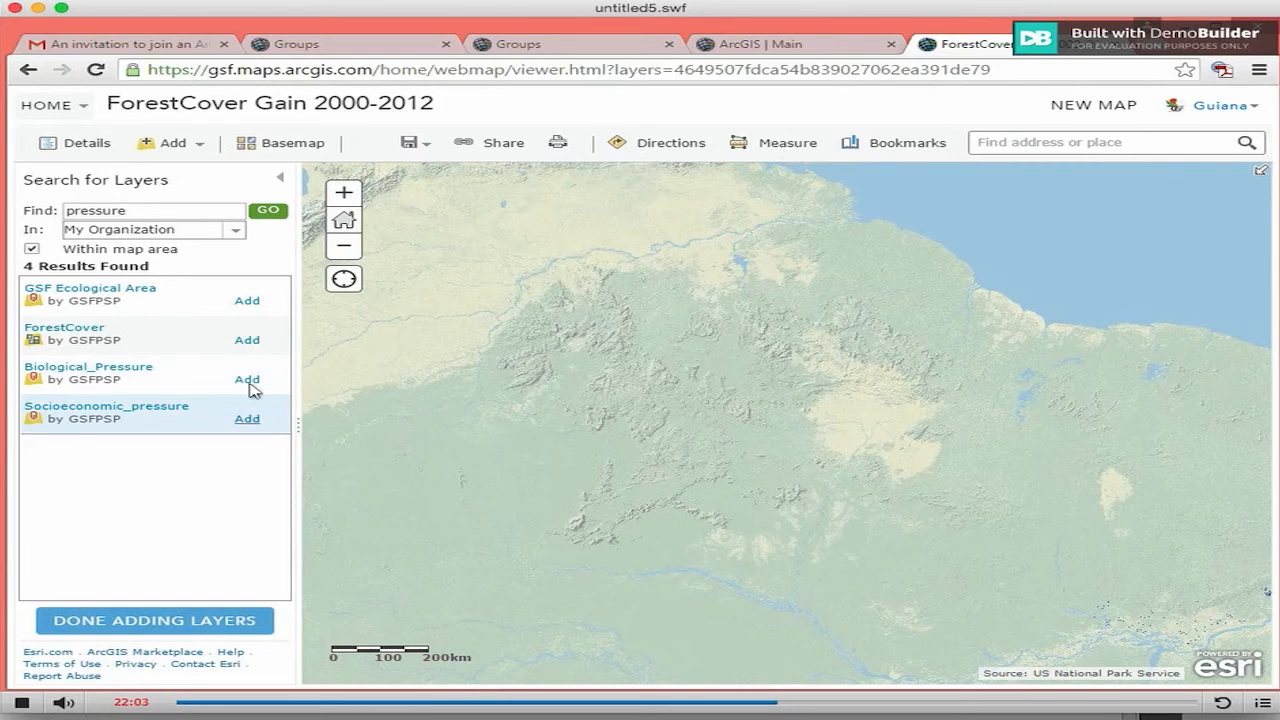
pyautogui.click(248, 383)
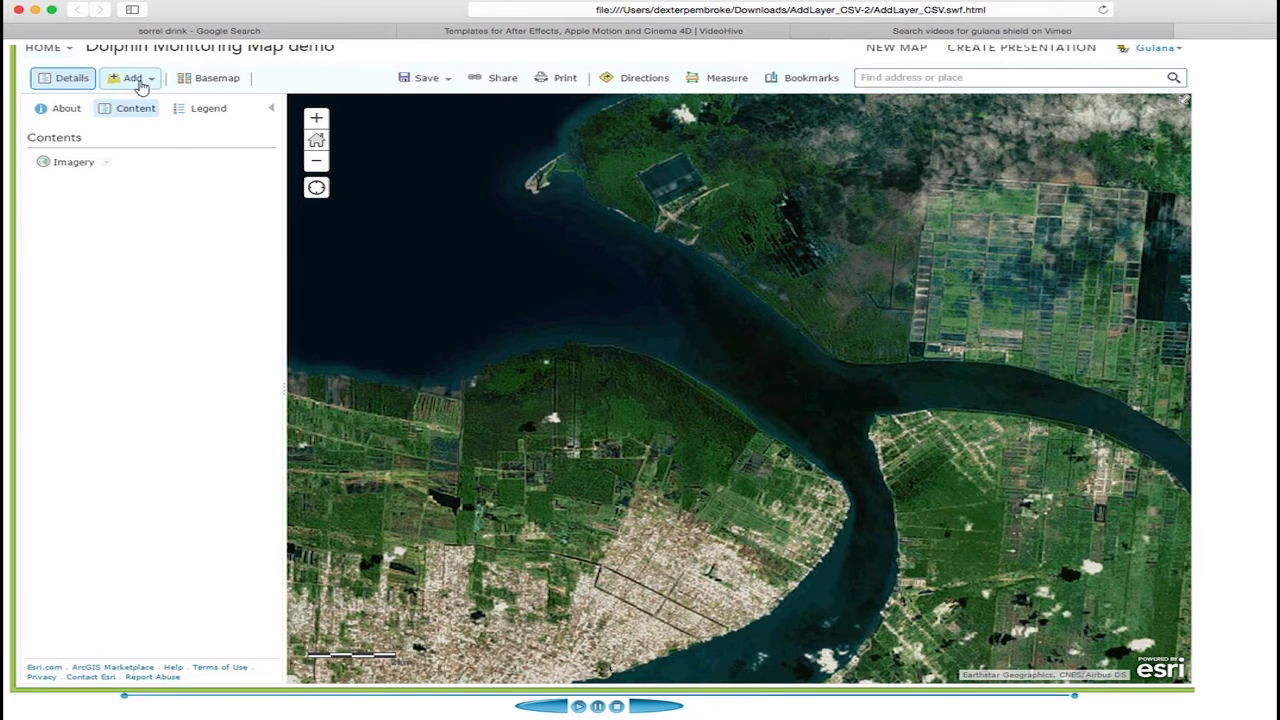
# Step: Choose the file Dolphin_Monitoring_fieldwork.csv as the source for a new layer from file in the Dolphin Monitoring map
pyautogui.click(135, 78)
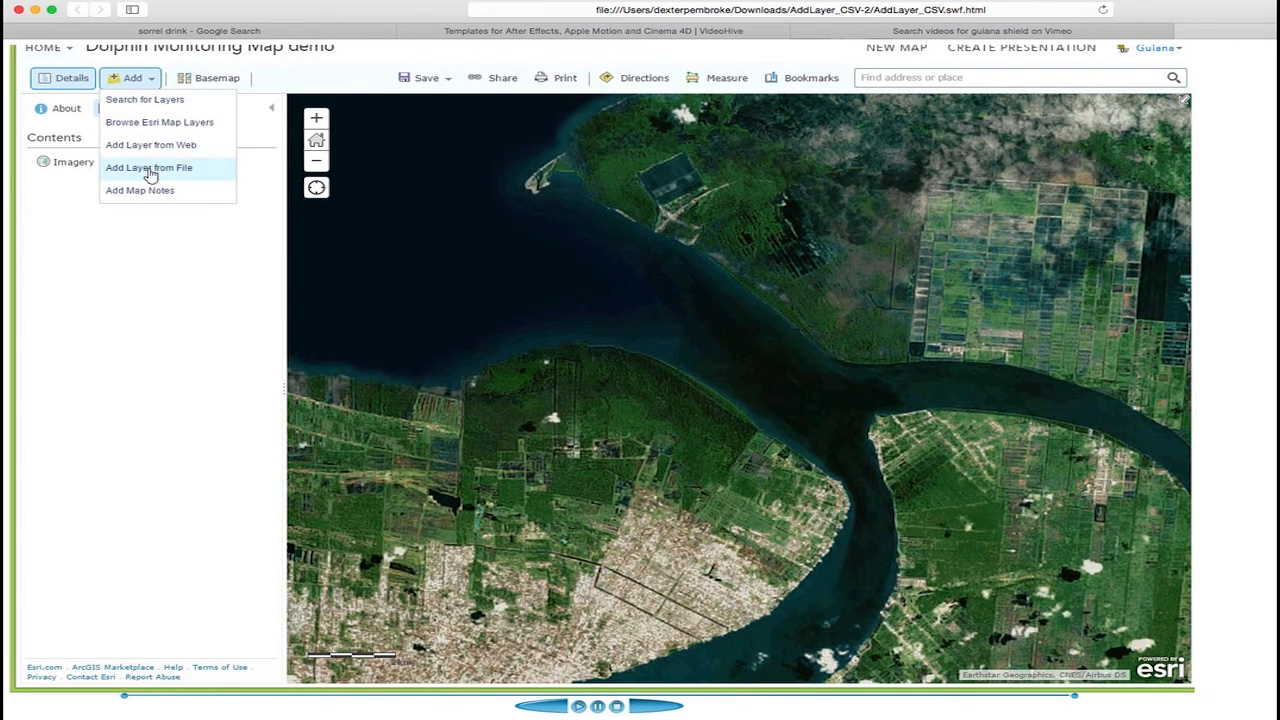
pyautogui.click(149, 168)
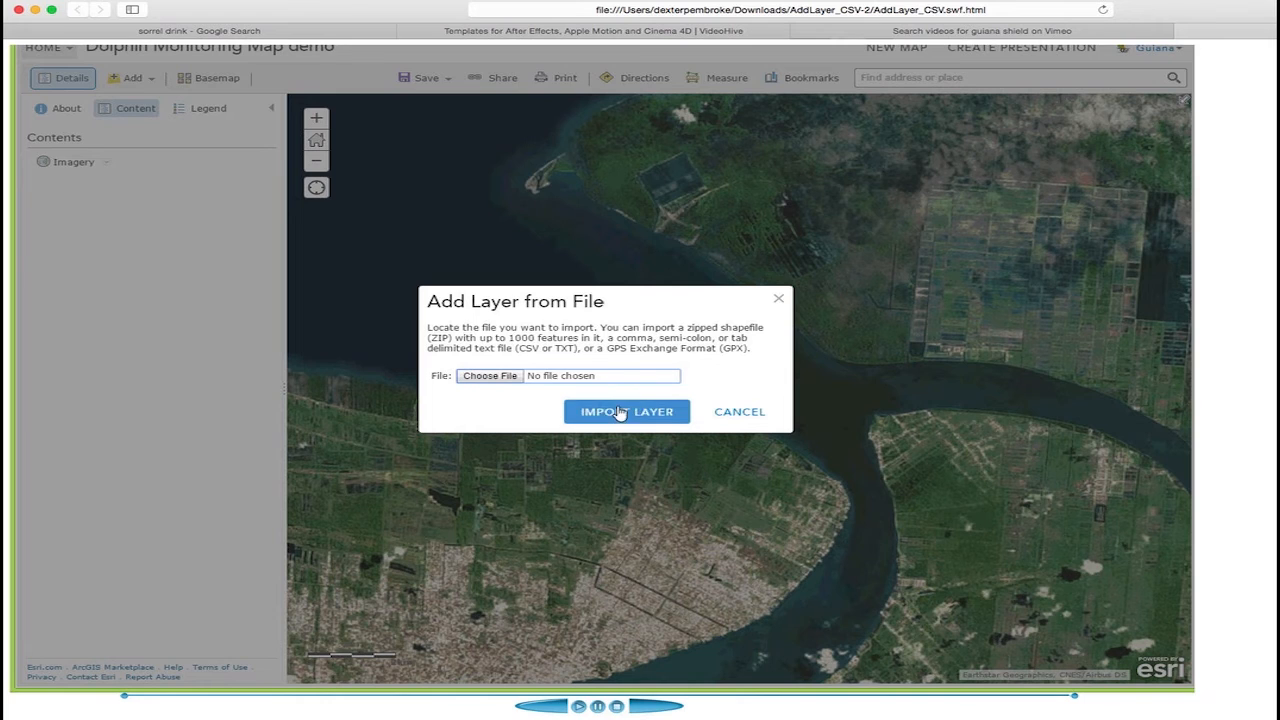
pyautogui.click(505, 377)
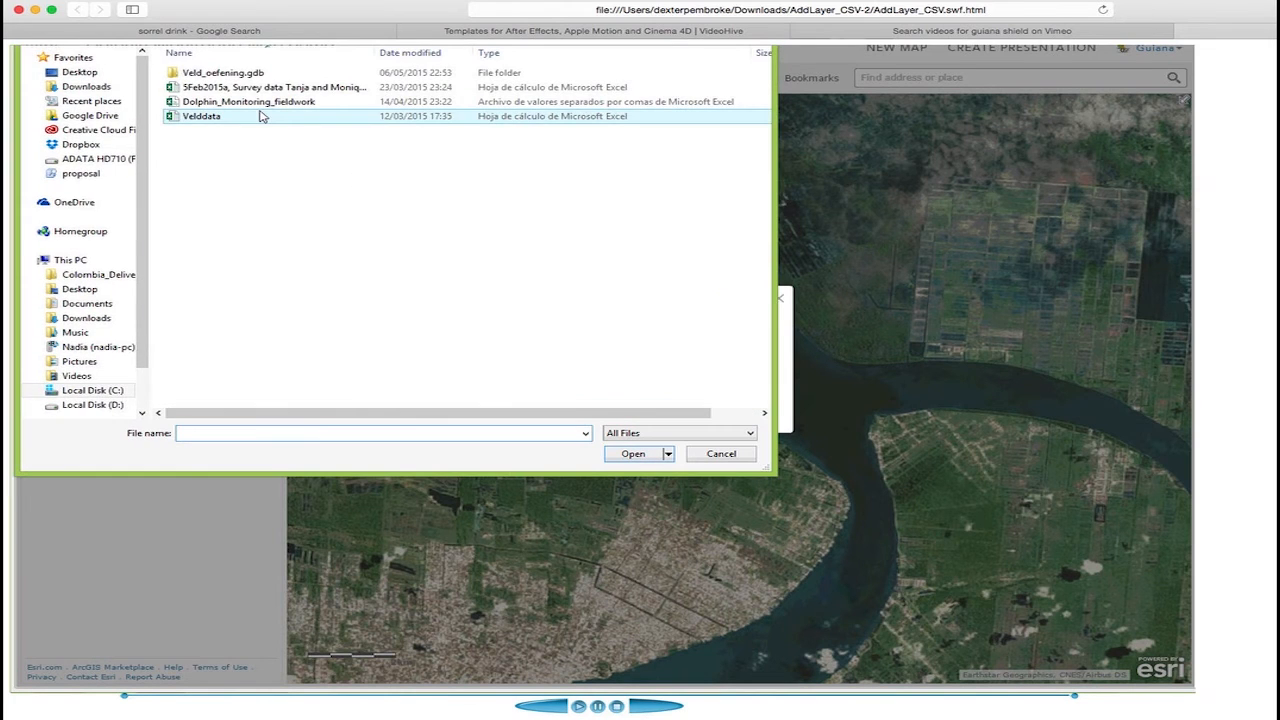
pyautogui.click(355, 102)
pyautogui.click(650, 455)
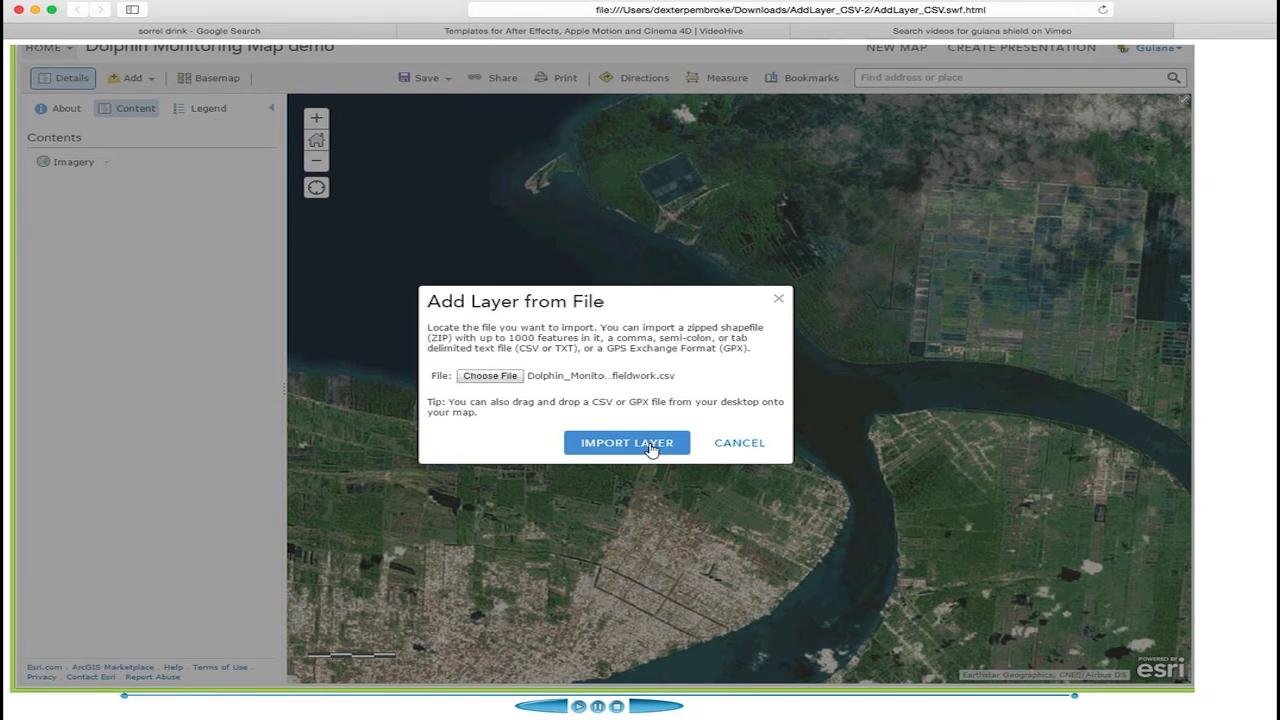
# Step: Import the CSV file, assign field W as Longitude, and add the layer to the map
pyautogui.click(651, 449)
pyautogui.click(680, 380)
pyautogui.click(625, 392)
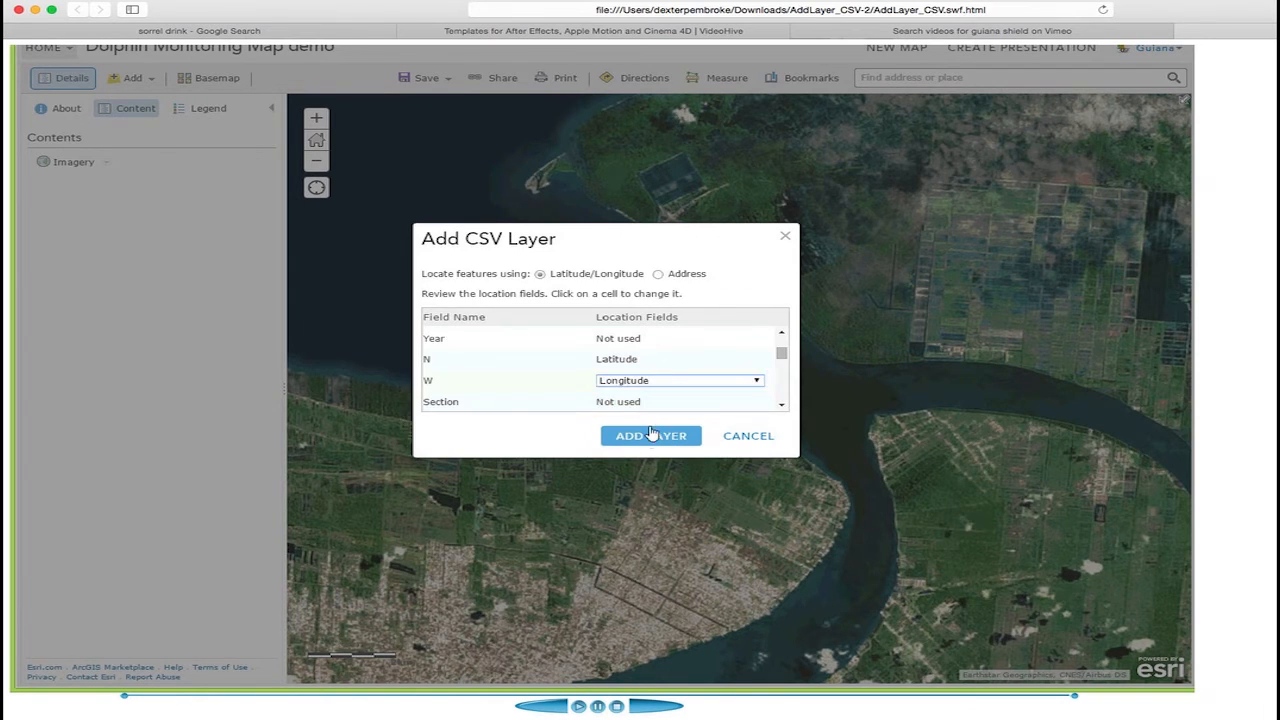
pyautogui.click(651, 436)
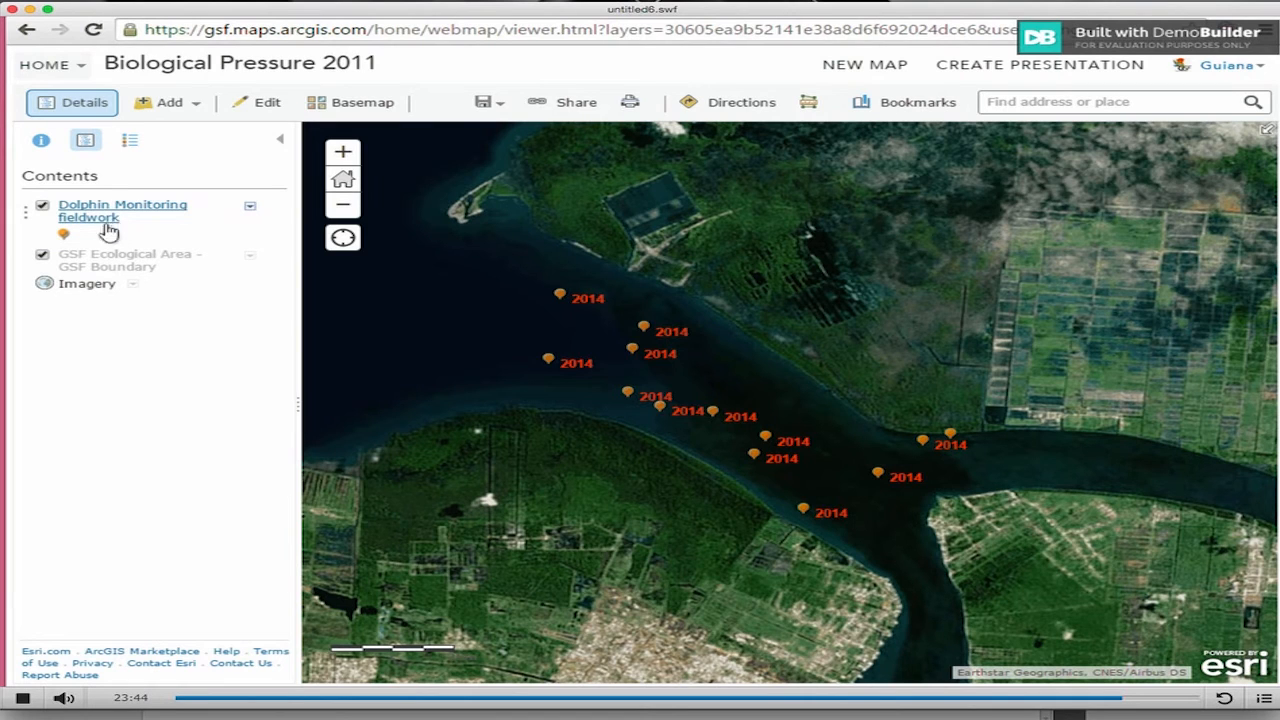
# Step: Open the pop-up configuration of the Dolphin Monitoring fieldwork layer in the Biological Pressure 2011 map
pyautogui.click(249, 206)
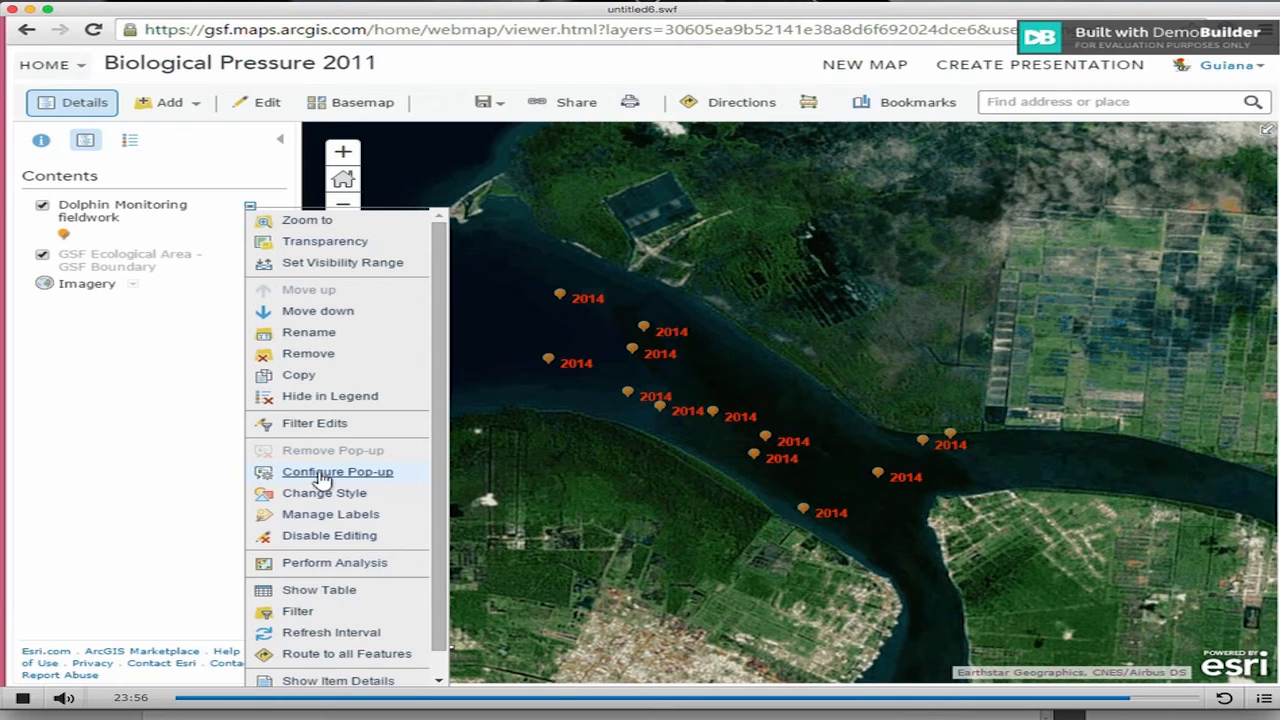
pyautogui.click(322, 477)
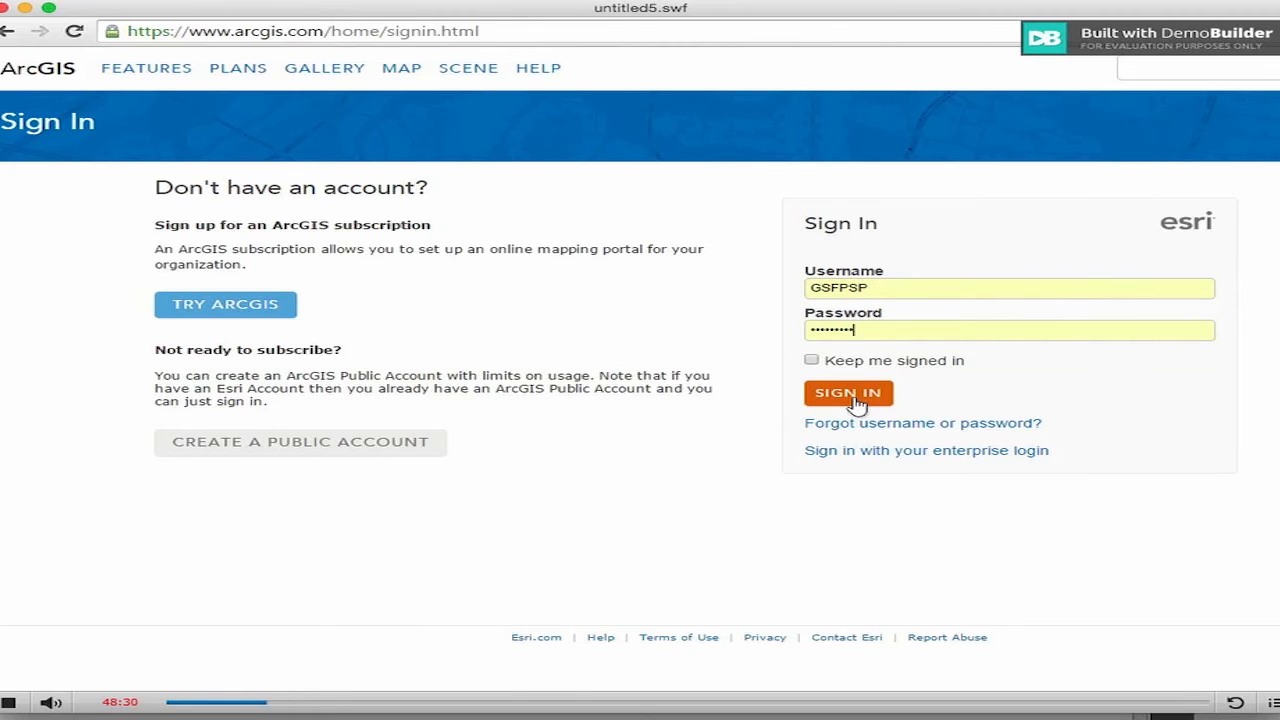
# Step: Sign in and prepare a copy of the ForestCover Gain 2000-2012 map titled "Biological Pressure", tagged GSF, Regional and Biological pressure
pyautogui.click(855, 396)
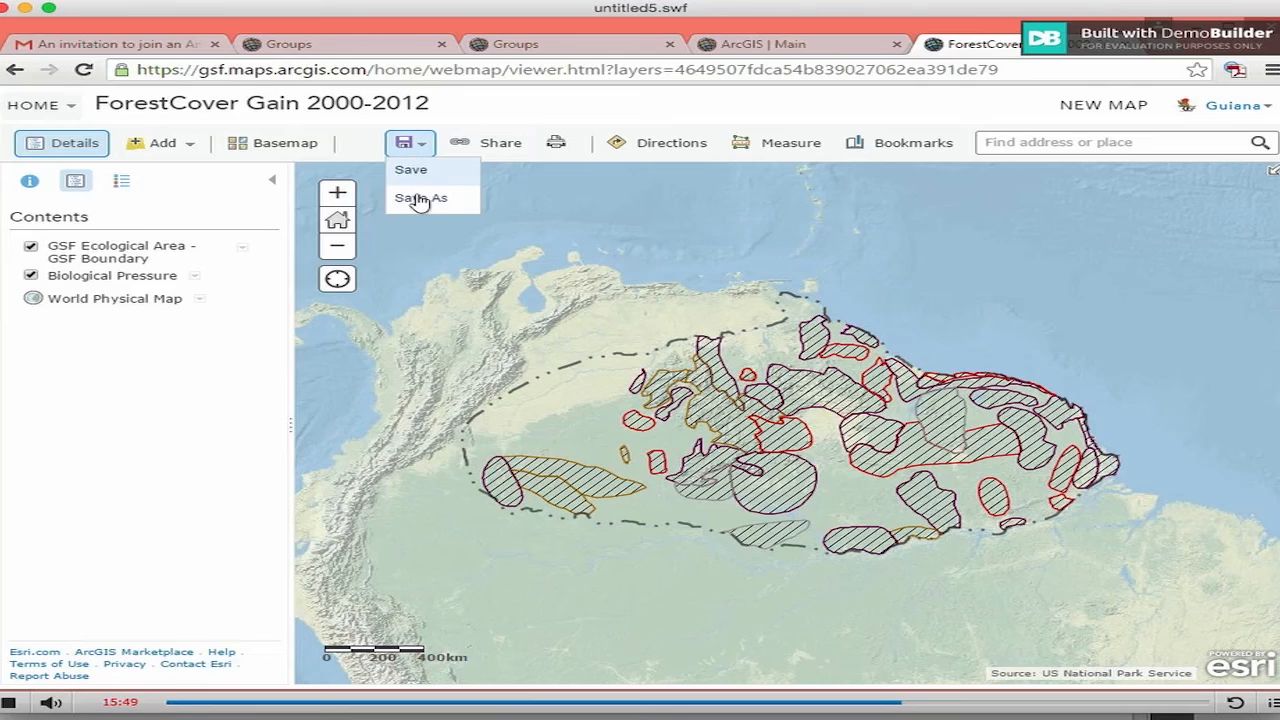
pyautogui.click(415, 199)
pyautogui.click(587, 350)
pyautogui.write('Biological ')
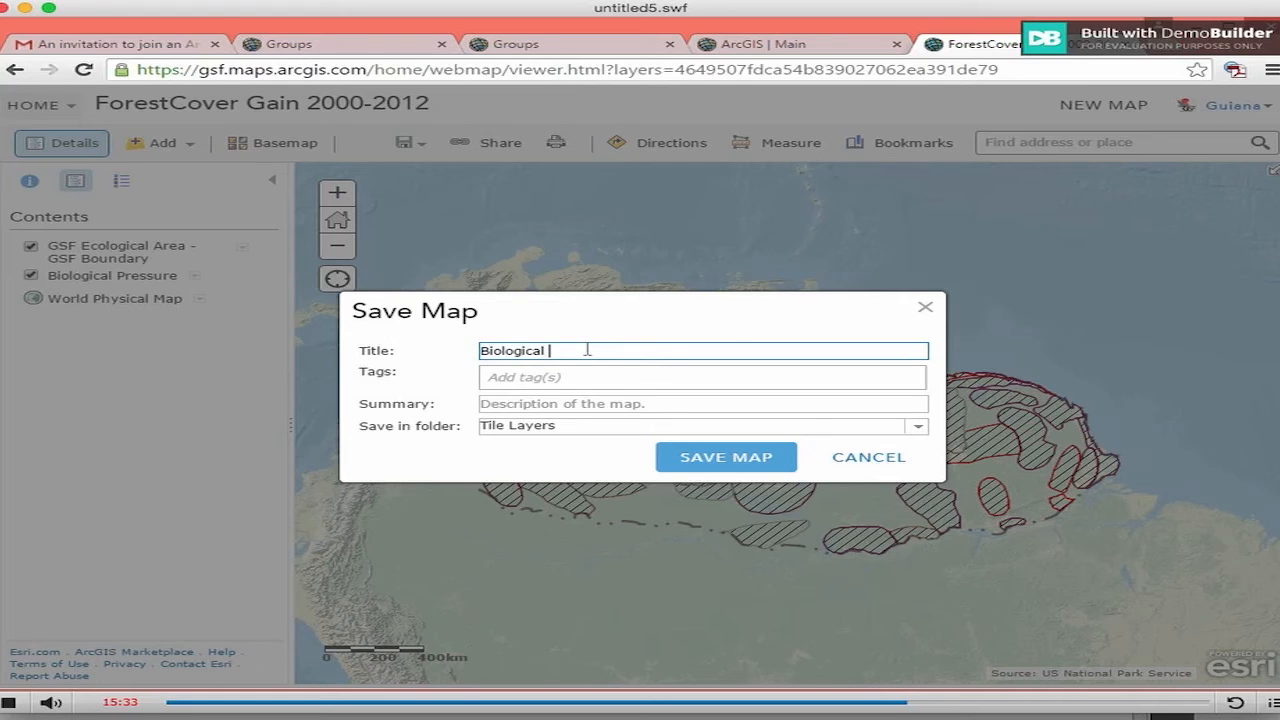
pyautogui.write('Pressure')
pyautogui.click(639, 377)
pyautogui.write('GSF')
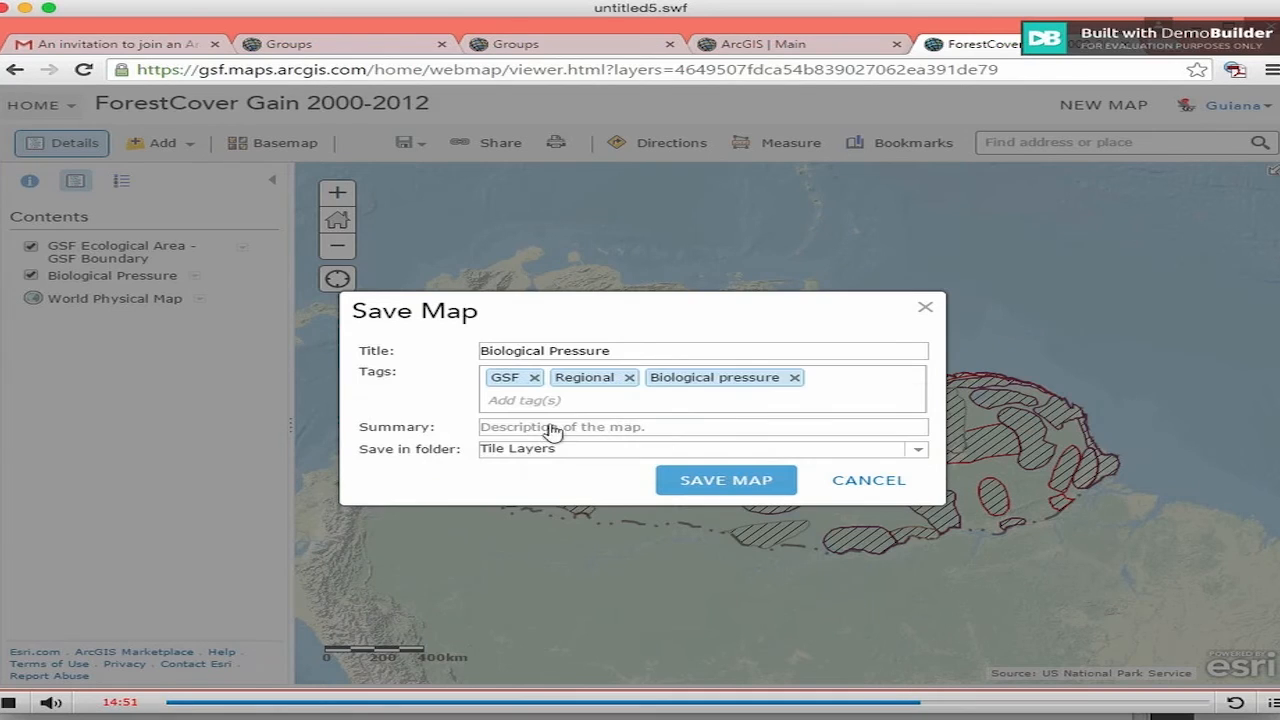
# Step: Fill in the map copy's summary, choose its save folder, and save it as "Biological Pressure 2011"
pyautogui.click(530, 426)
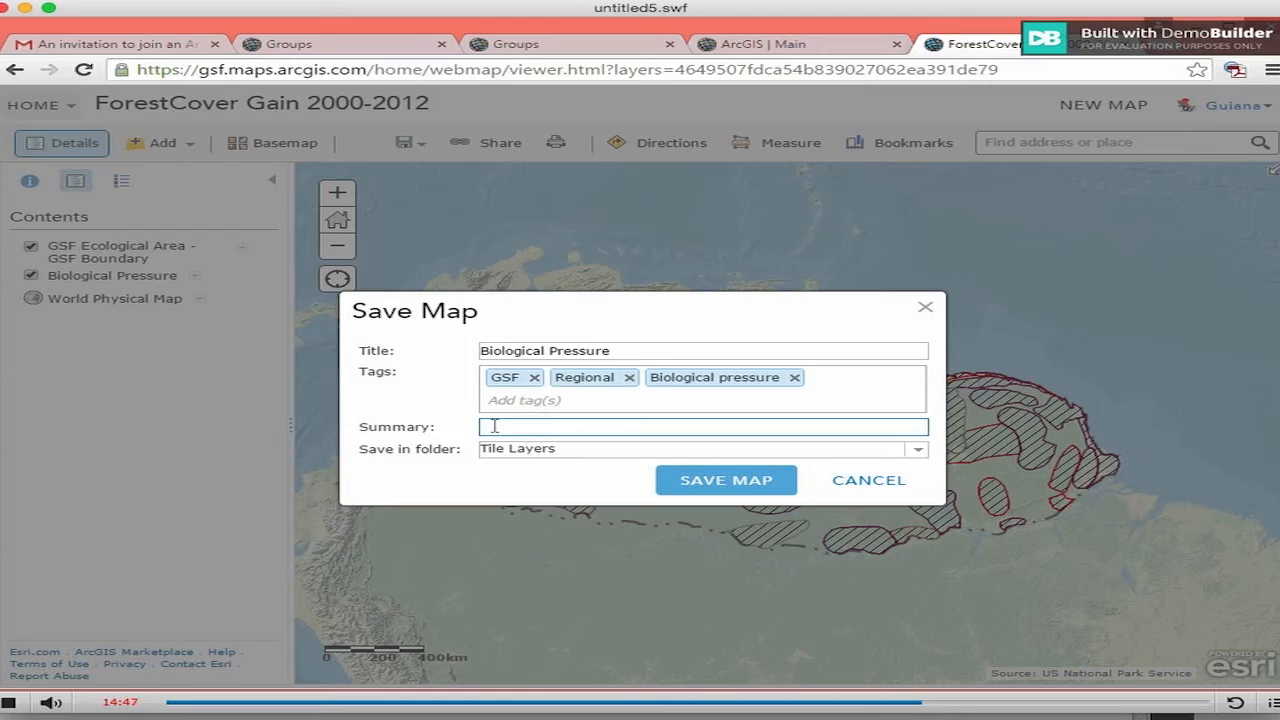
pyautogui.click(517, 450)
pyautogui.click(922, 454)
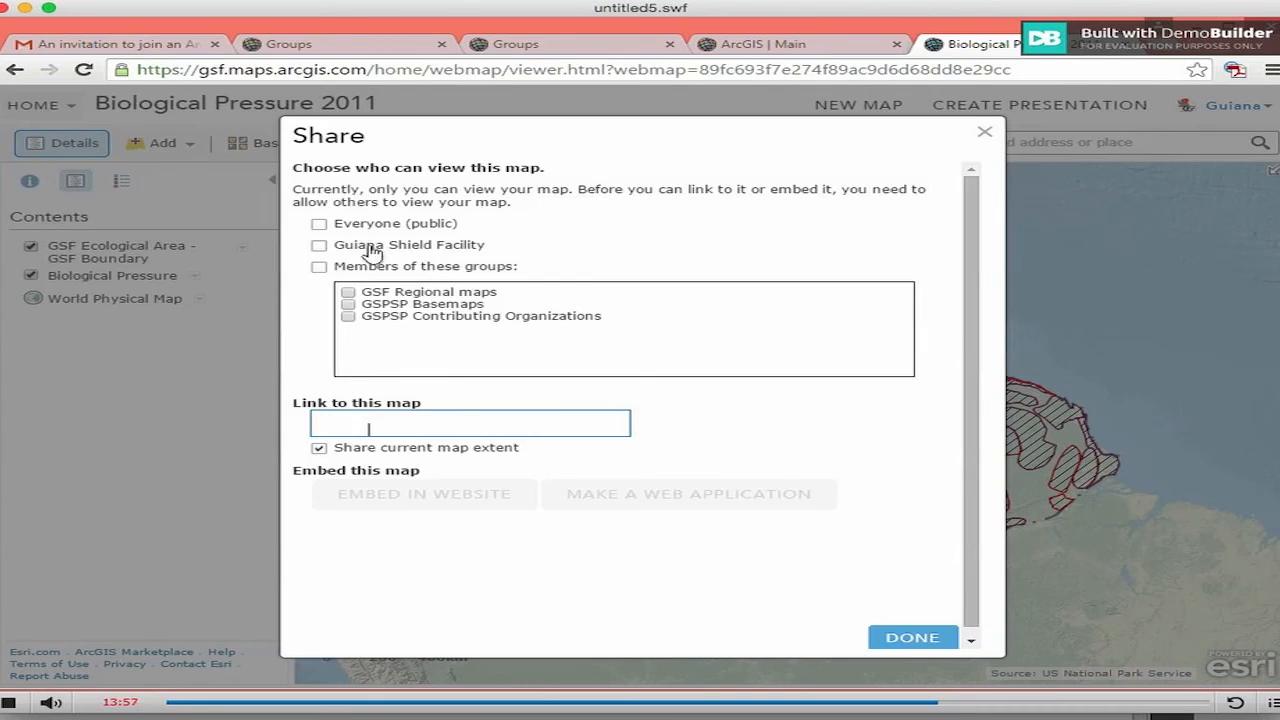
# Step: Share the map with the Guiana Shield Facility organization and the groups GSF Regional maps and GSPSP Contributing Organizations
pyautogui.click(320, 247)
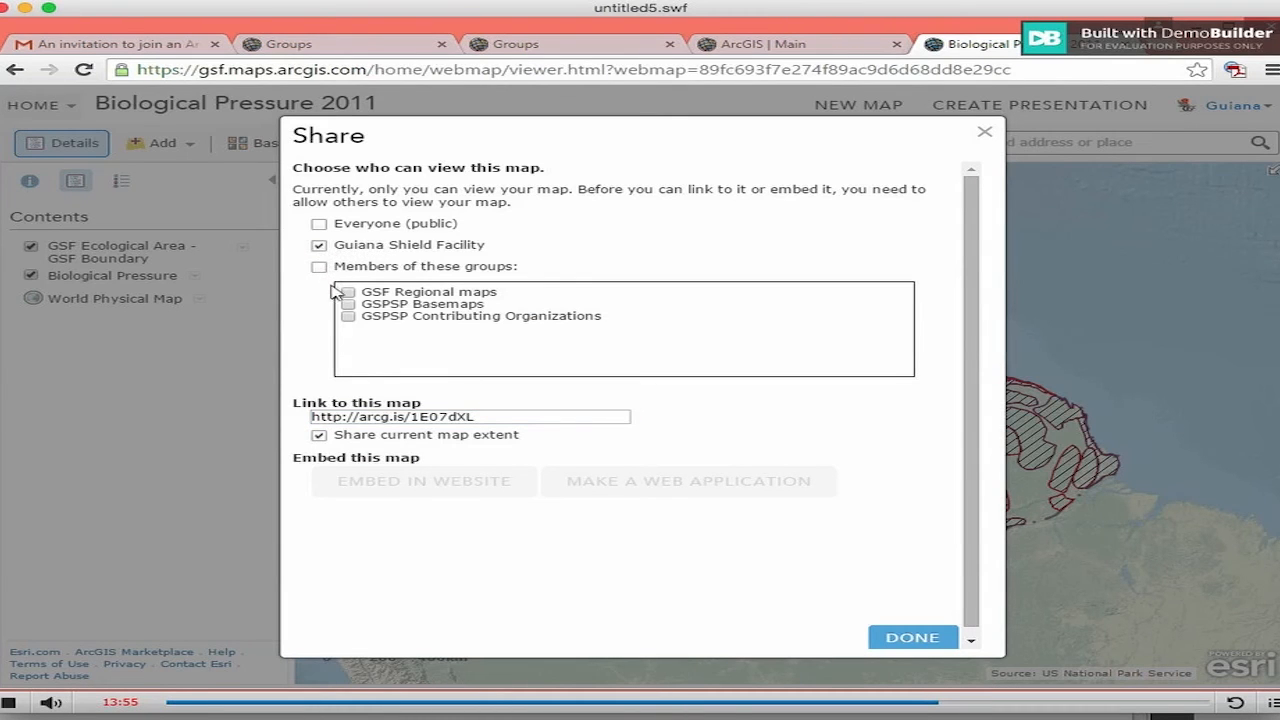
pyautogui.click(347, 292)
pyautogui.click(348, 316)
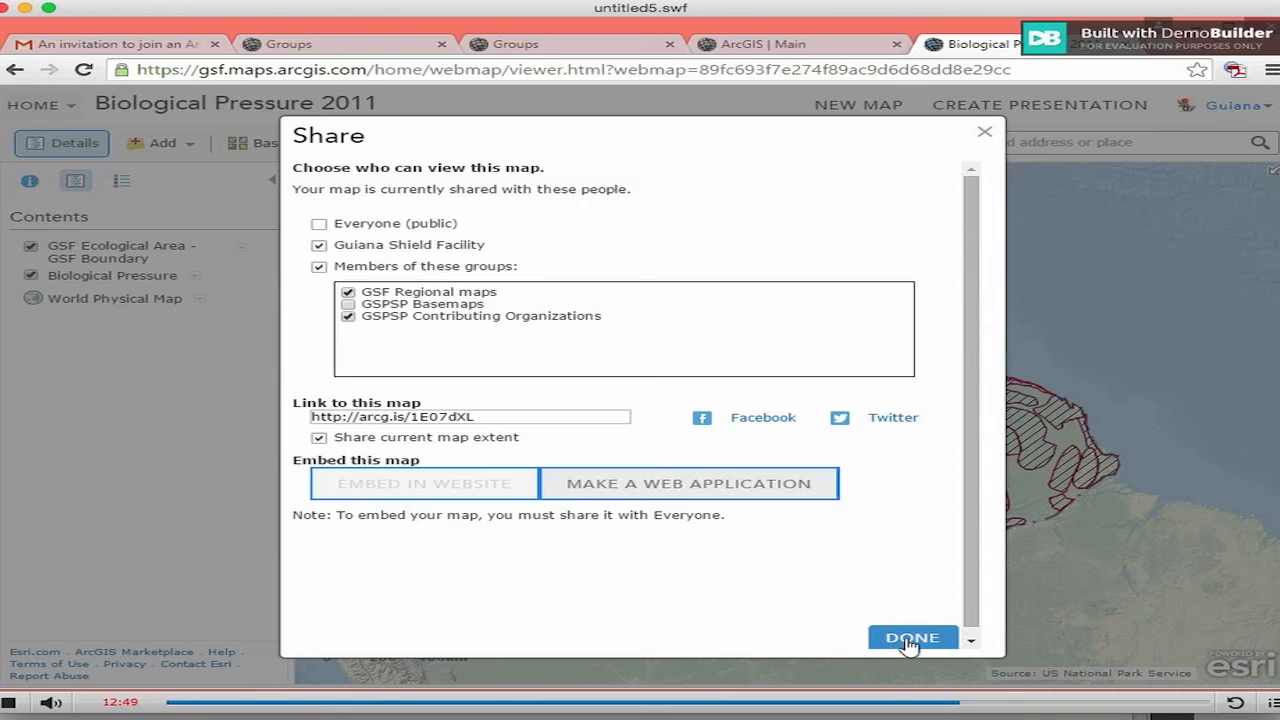
# Step: Make a web application from the shared map with the Basic Viewer template and publish it as "Biological Pressure 2011" in the Apps folder
pyautogui.click(700, 490)
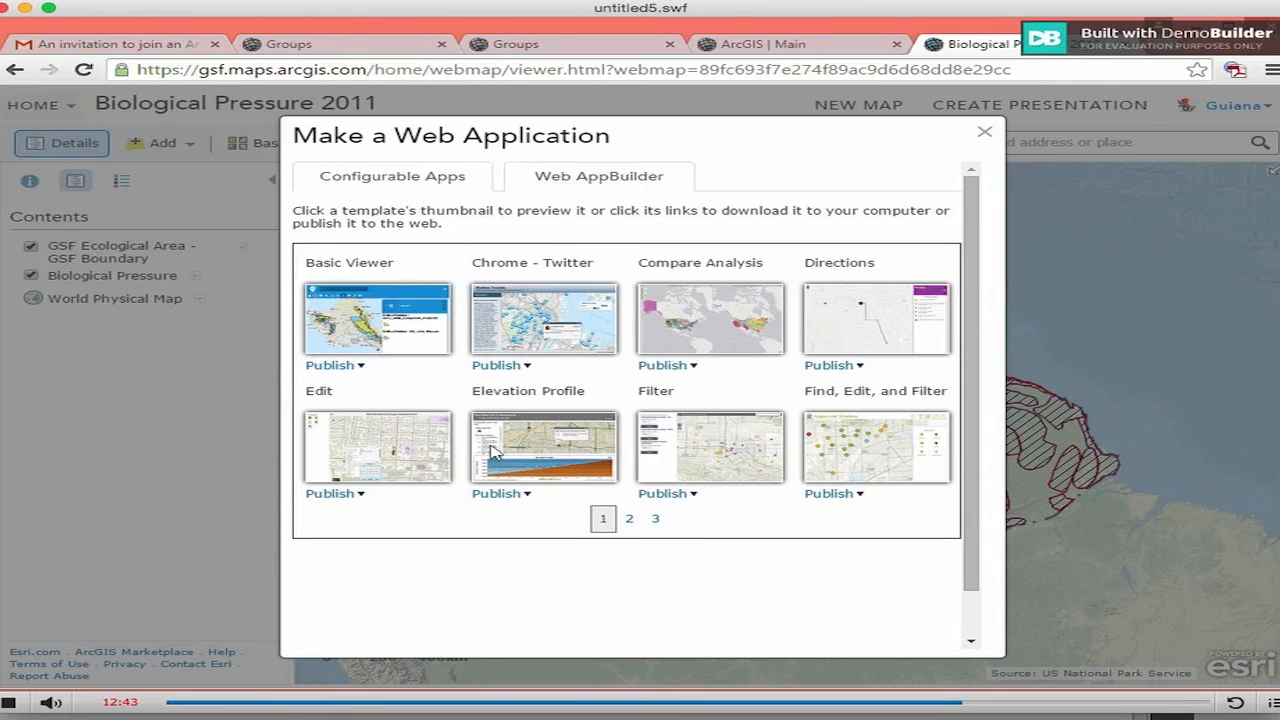
pyautogui.moveTo(418, 316)
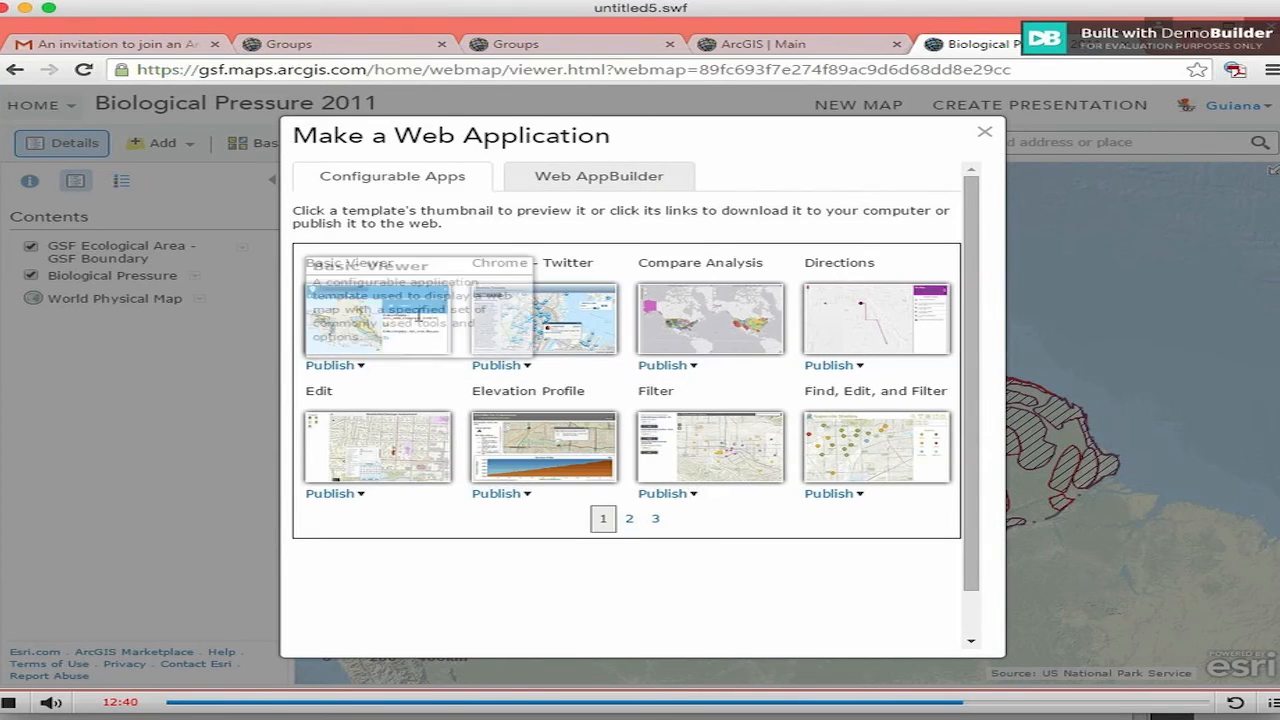
pyautogui.click(362, 365)
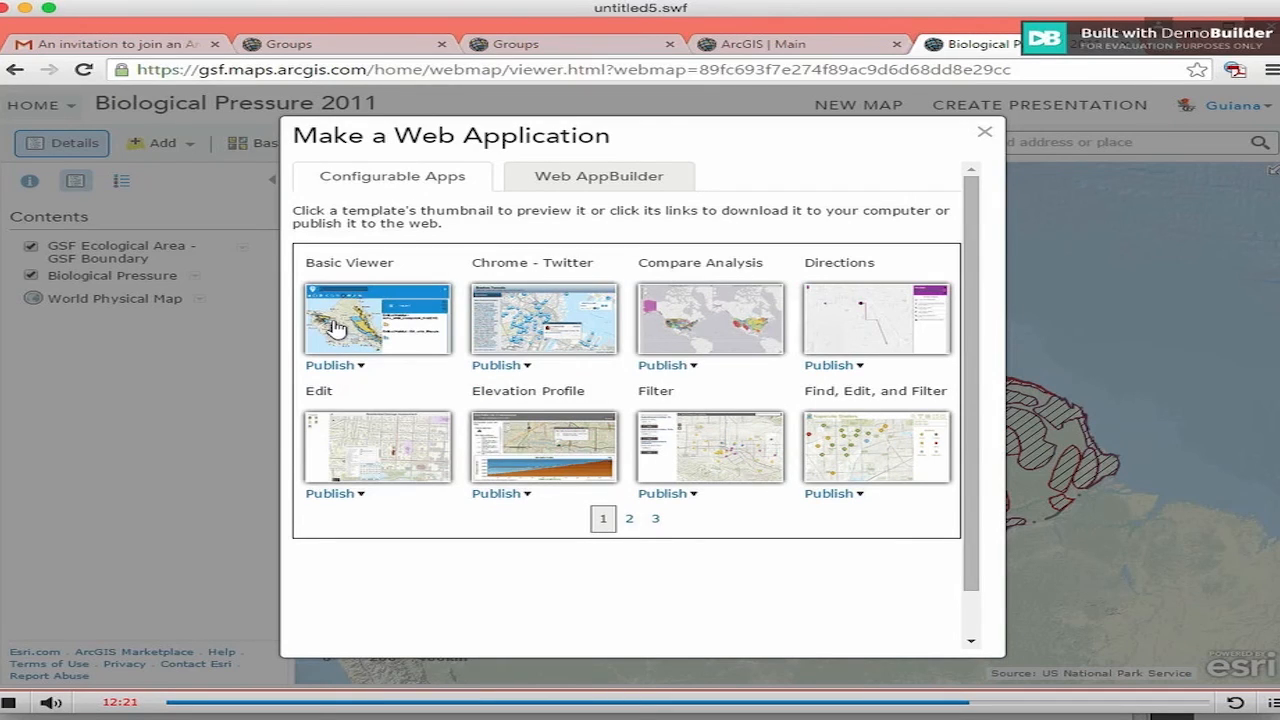
pyautogui.moveTo(336, 320)
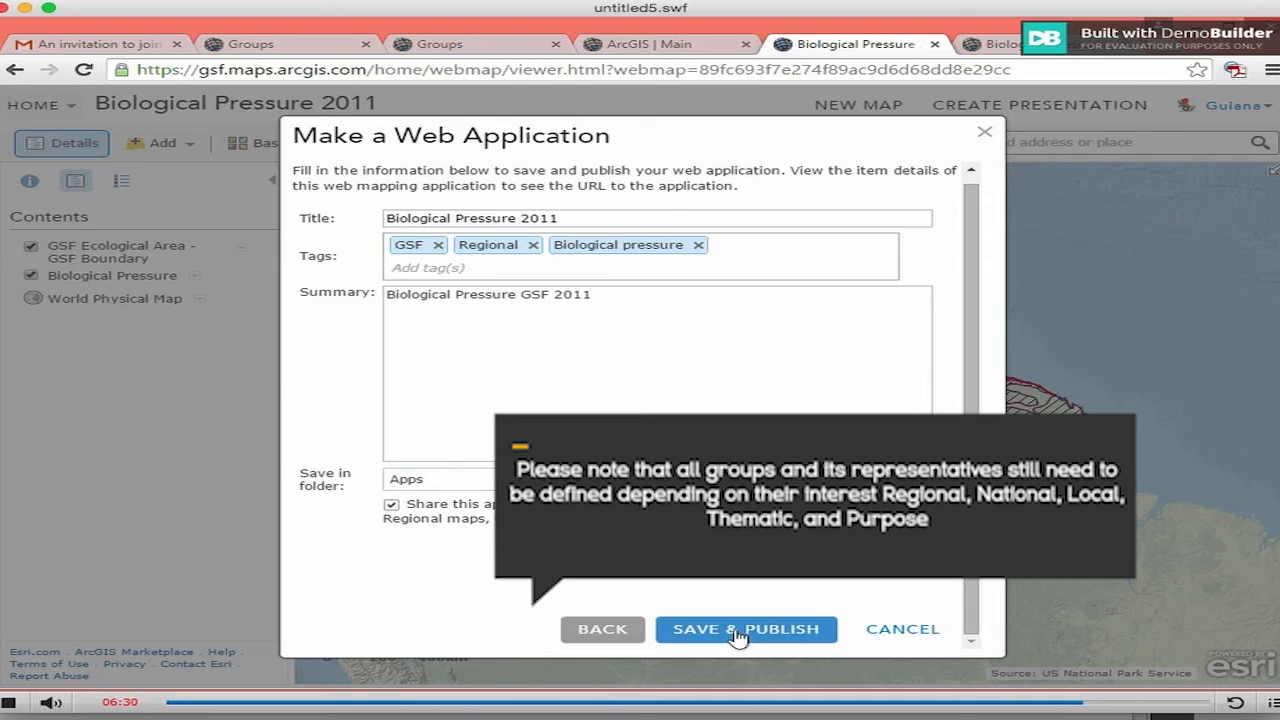
pyautogui.click(737, 633)
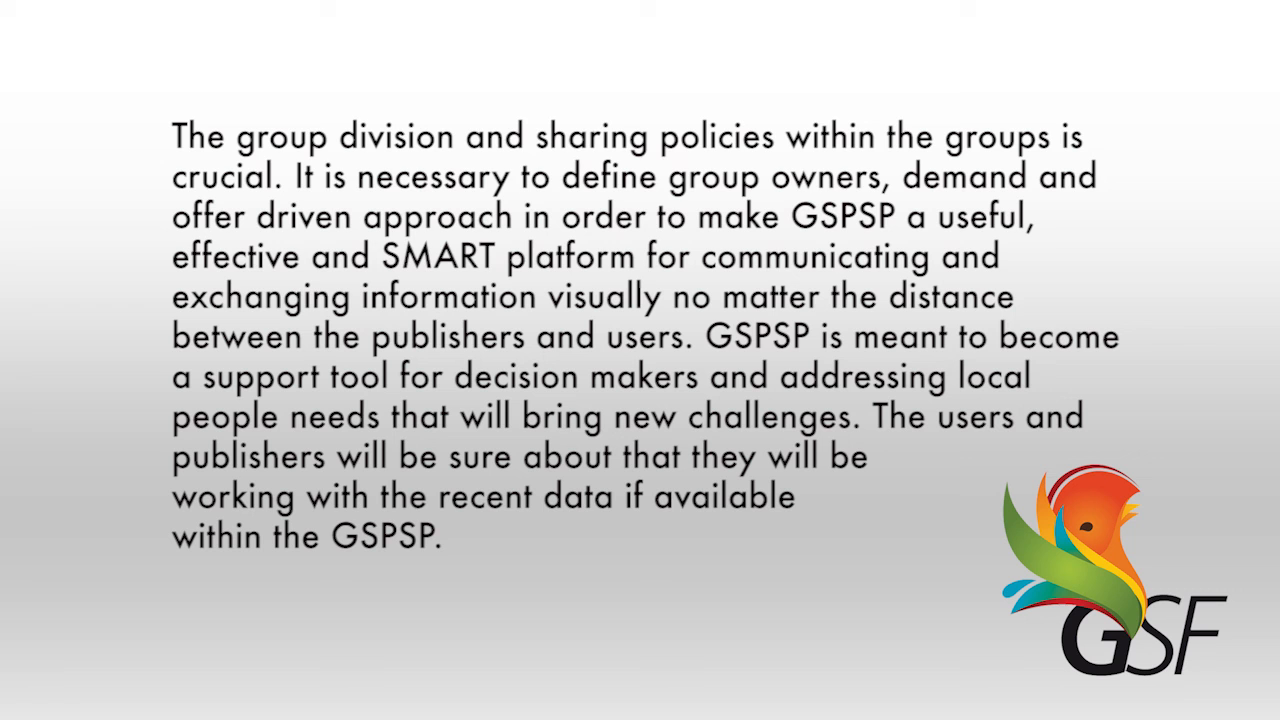